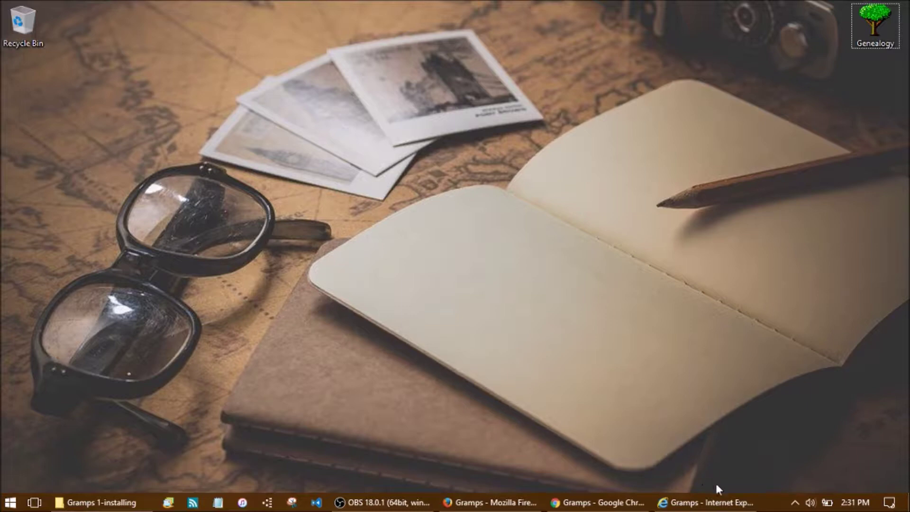
In Internet Explorer, go to the Gramps Download page and jump to its MS Windows section.
{"action": "left_click", "coordinate": [721, 501]}
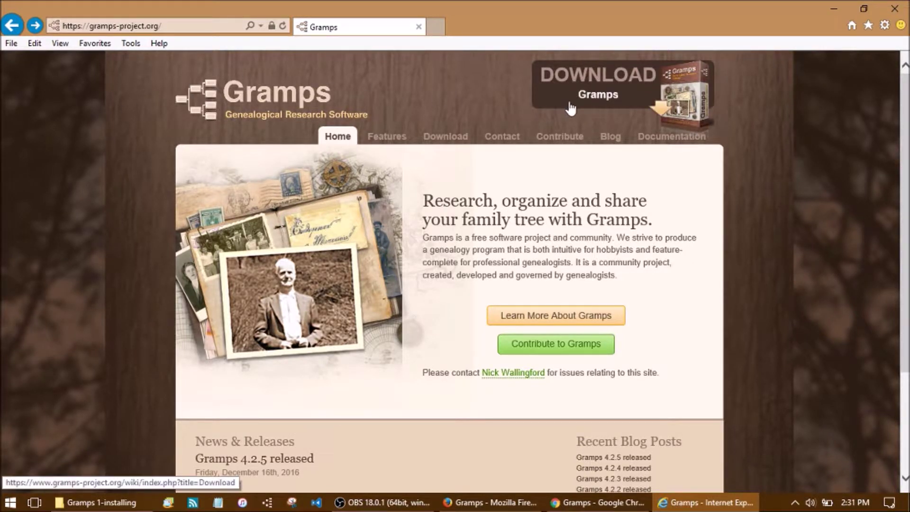
{"action": "left_click", "coordinate": [685, 81]}
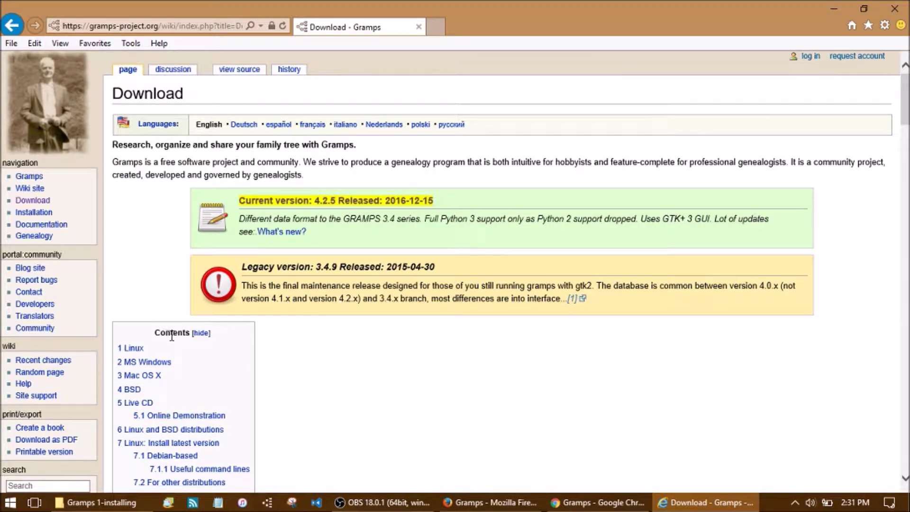
{"action": "left_click", "coordinate": [162, 365]}
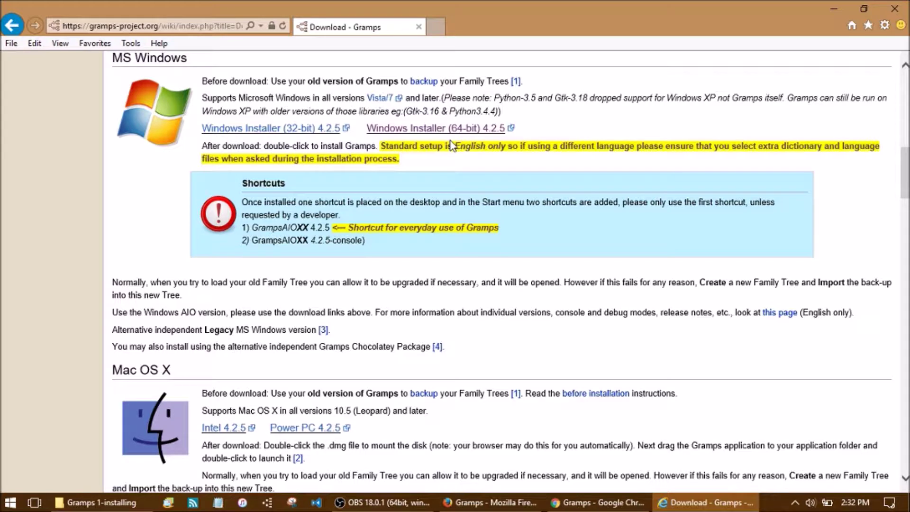
{"action": "right_click", "coordinate": [419, 134]}
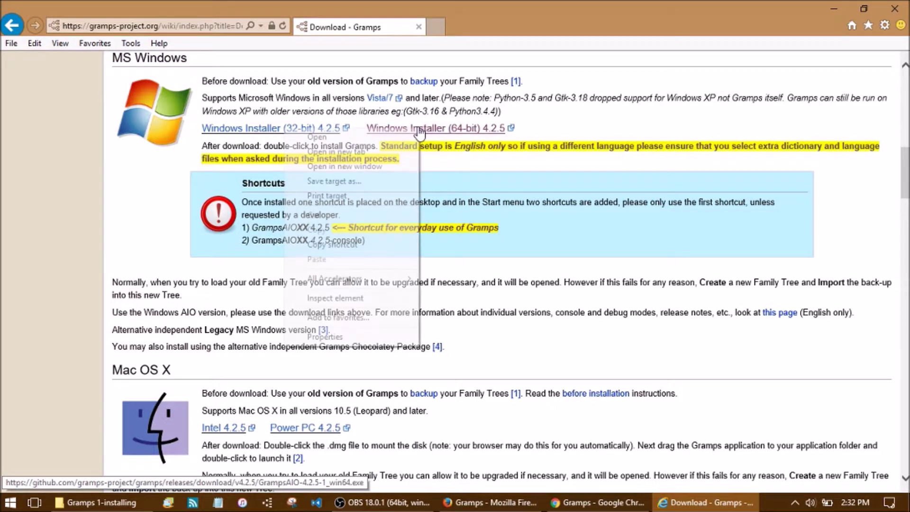
{"action": "left_click", "coordinate": [345, 186]}
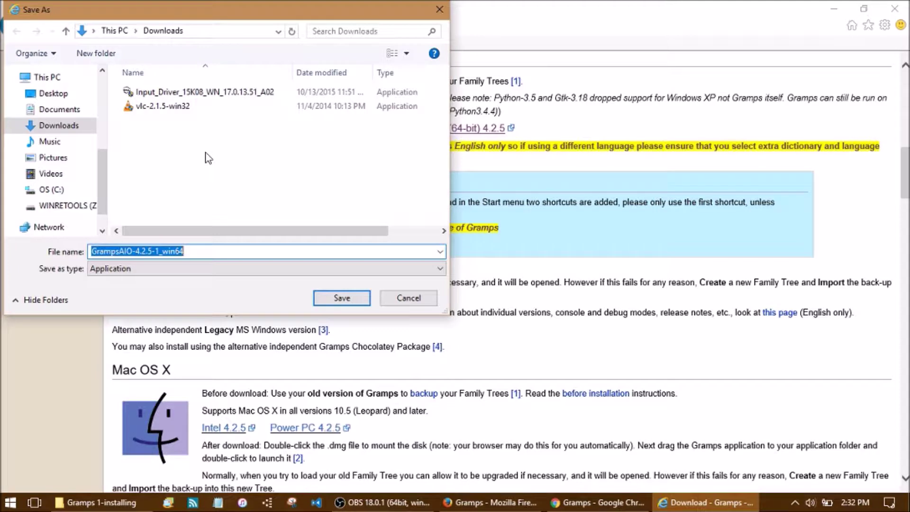
{"action": "left_click", "coordinate": [60, 97]}
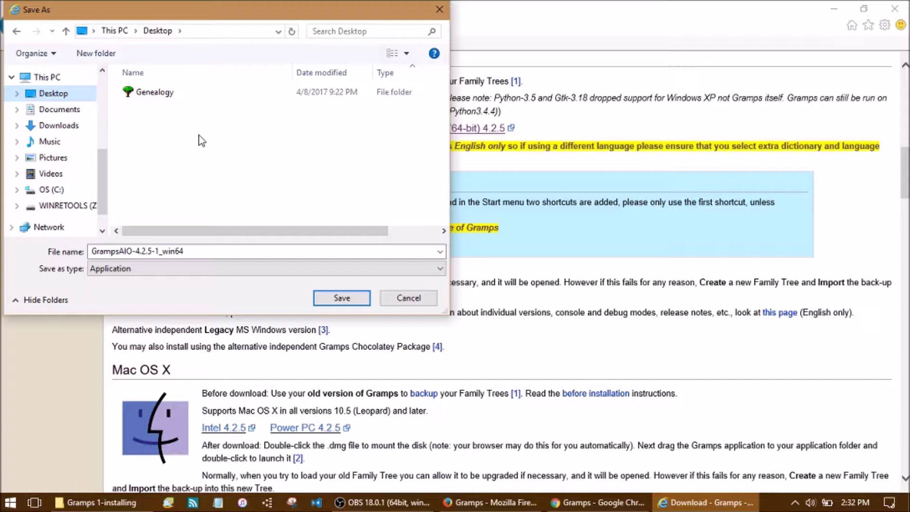
{"action": "left_click", "coordinate": [341, 299]}
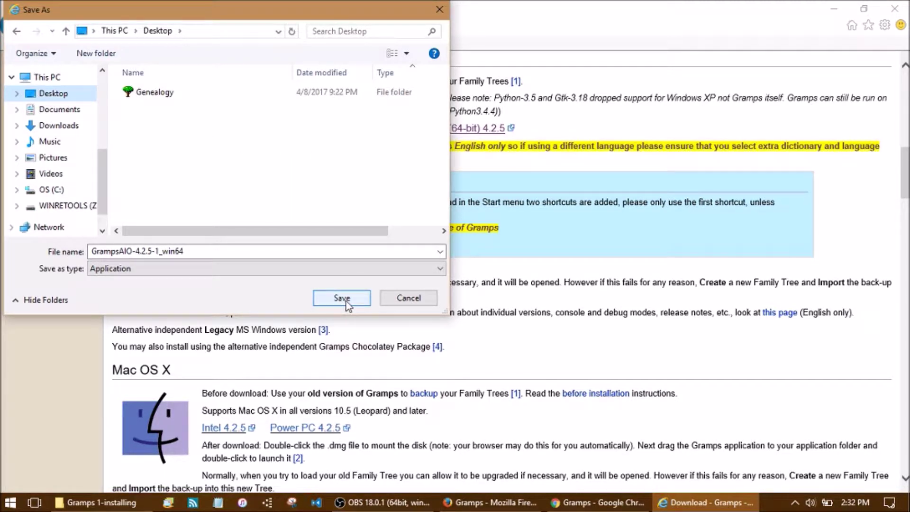
{"action": "left_click", "coordinate": [402, 301]}
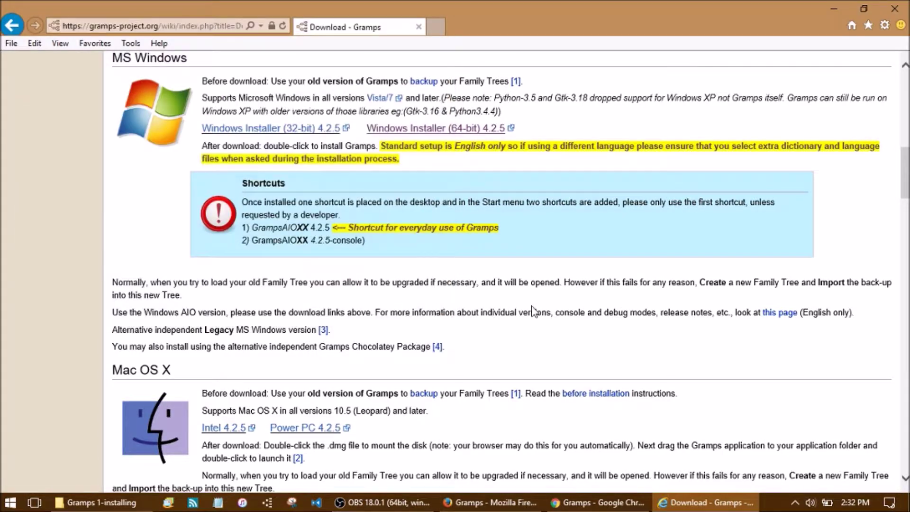
Start the 64-bit Windows installer download, cancel it, and close Internet Explorer.
{"action": "left_click", "coordinate": [439, 129]}
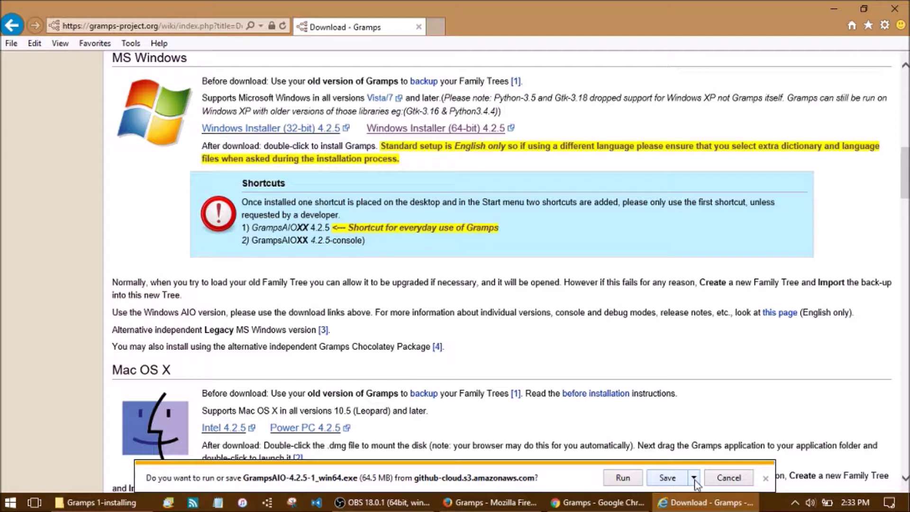
{"action": "left_click", "coordinate": [693, 478]}
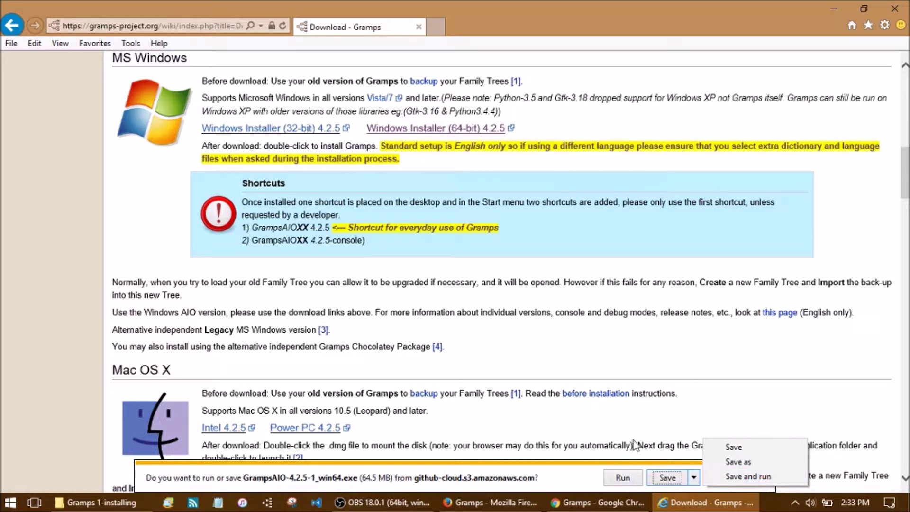
{"action": "left_click", "coordinate": [657, 426]}
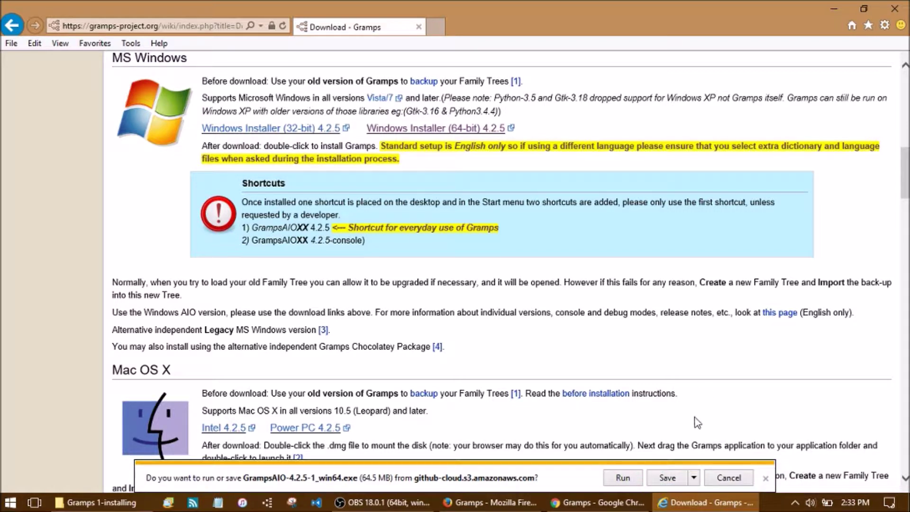
{"action": "left_click", "coordinate": [728, 478]}
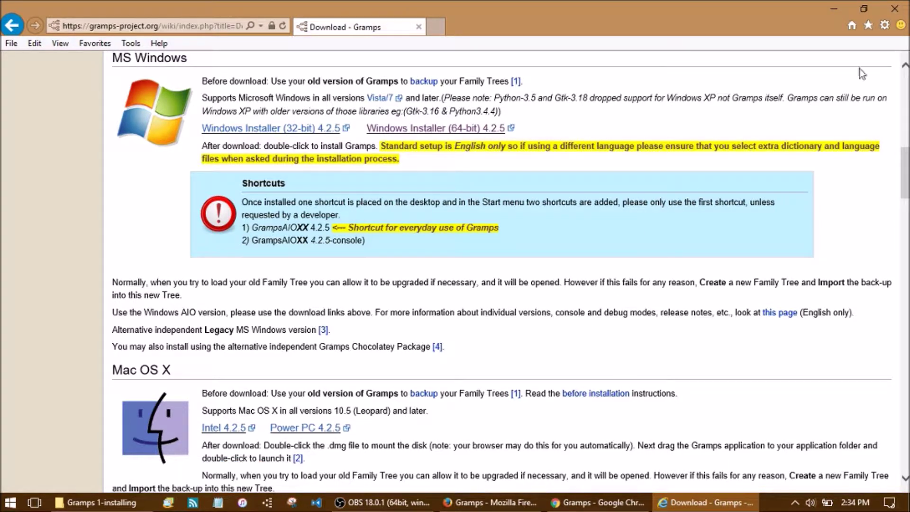
{"action": "left_click", "coordinate": [894, 8]}
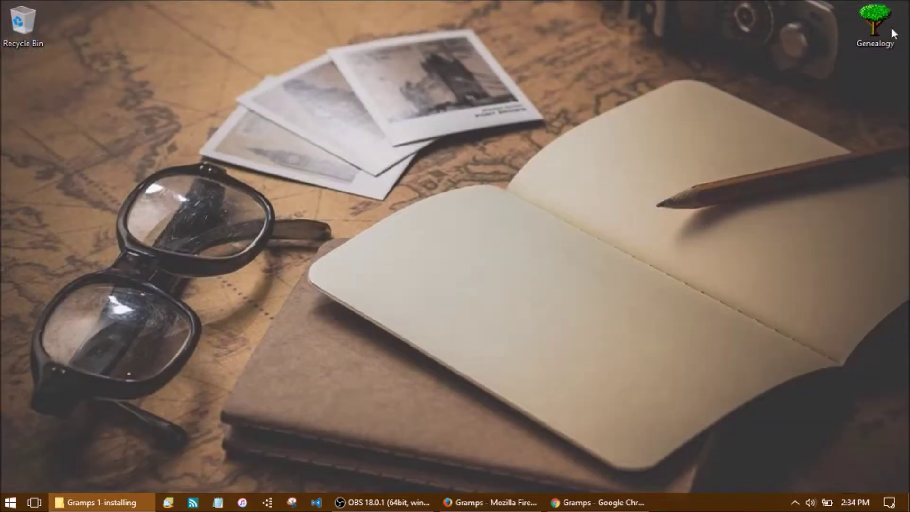
In Chrome, open the Gramps Download page at MS Windows and bring up the 64-bit link's menu.
{"action": "left_click", "coordinate": [599, 503]}
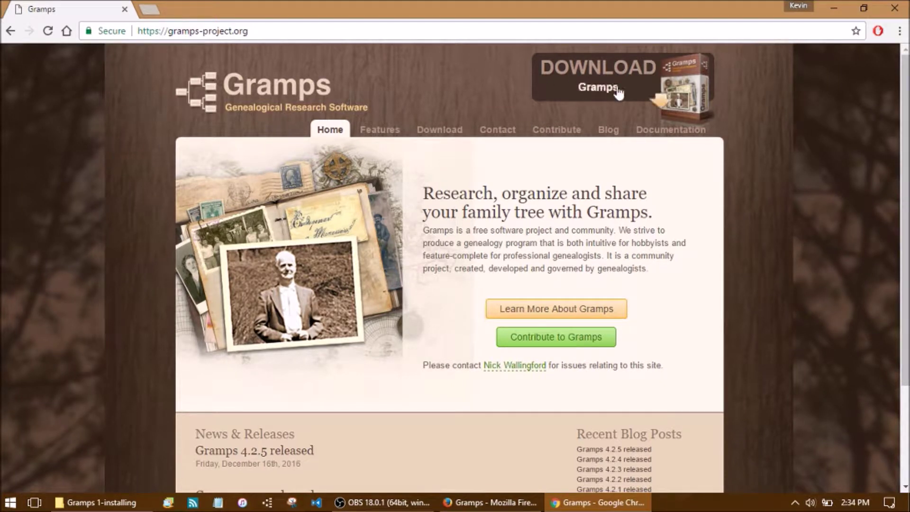
{"action": "left_click", "coordinate": [649, 91]}
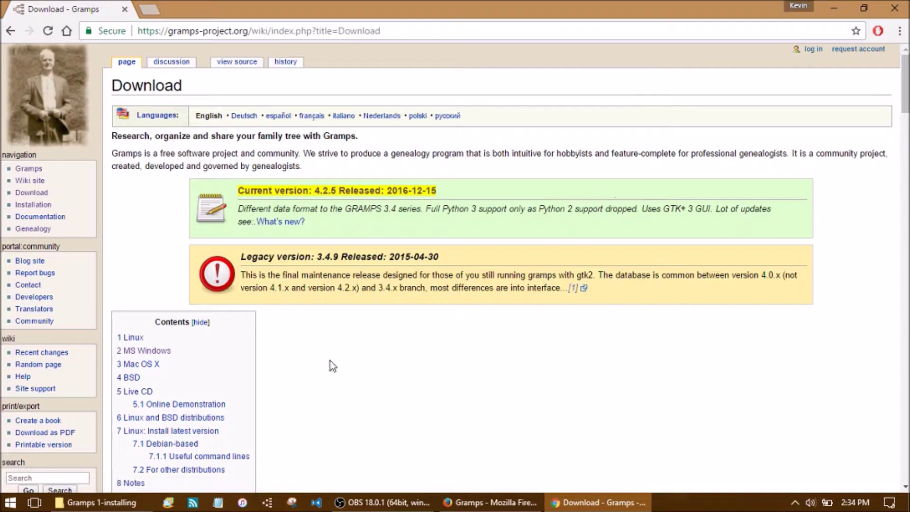
{"action": "left_click", "coordinate": [148, 353]}
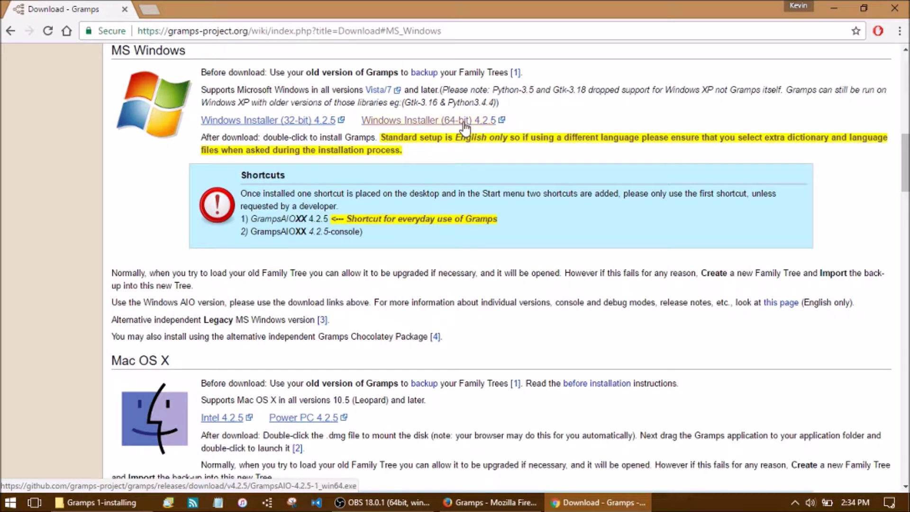
{"action": "right_click", "coordinate": [465, 127]}
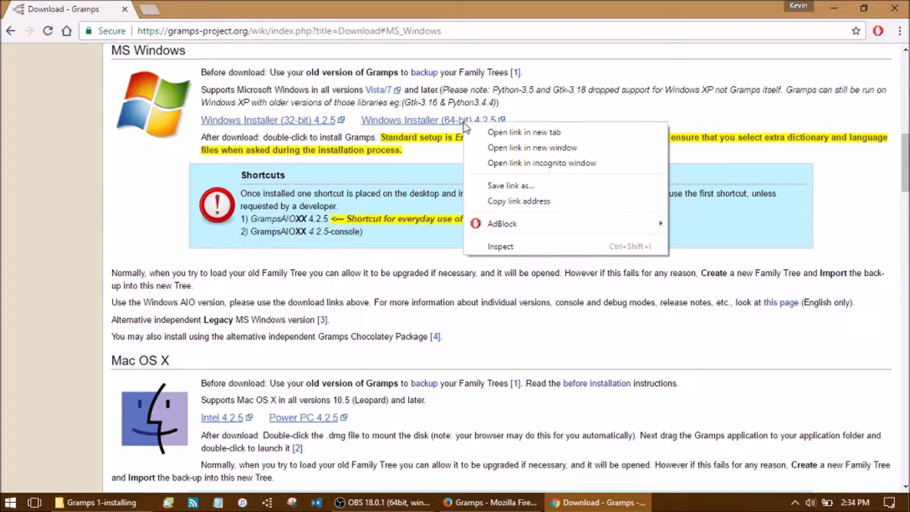
Download the 64-bit installer in Chrome, open the finished file, then close Chrome and switch to Firefox.
{"action": "left_click", "coordinate": [493, 189]}
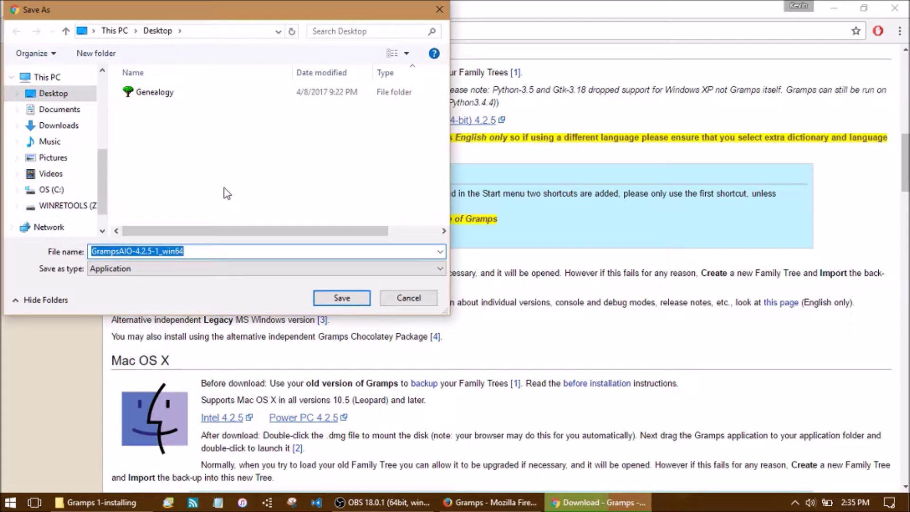
{"action": "left_click", "coordinate": [423, 303]}
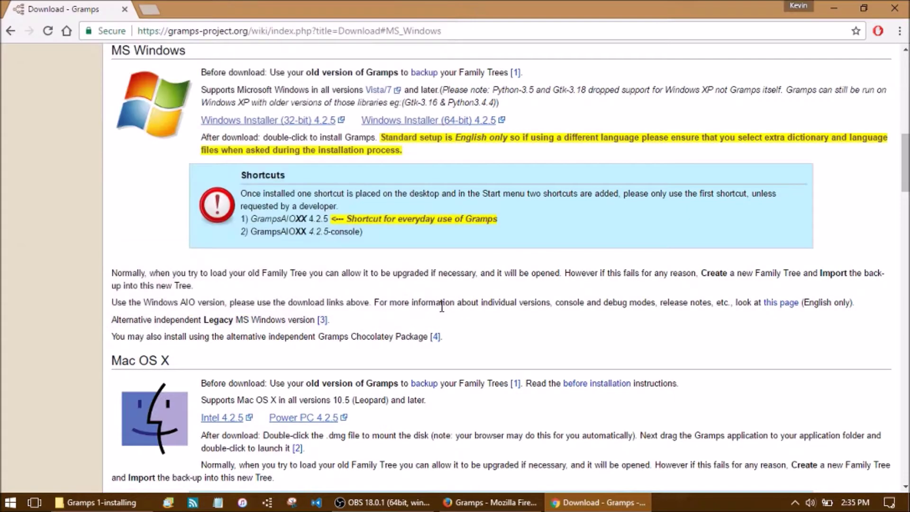
{"action": "left_click", "coordinate": [440, 123]}
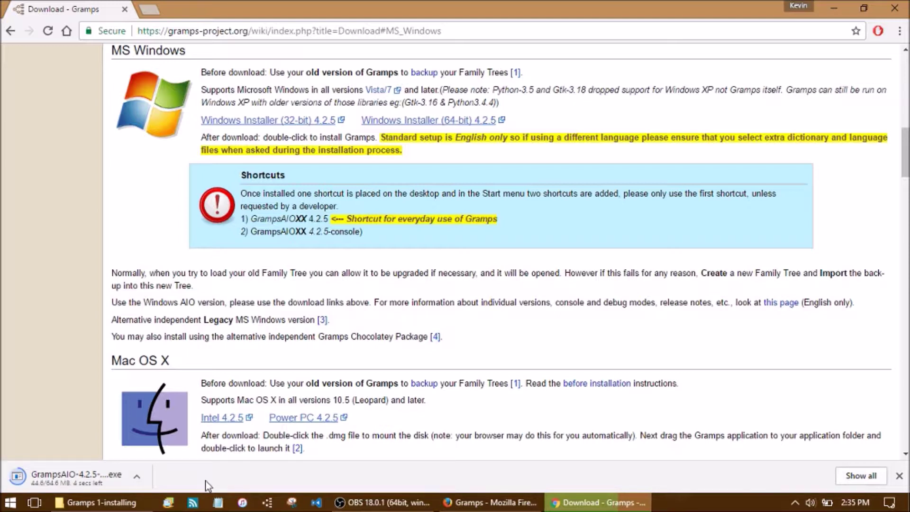
{"action": "left_click", "coordinate": [21, 477]}
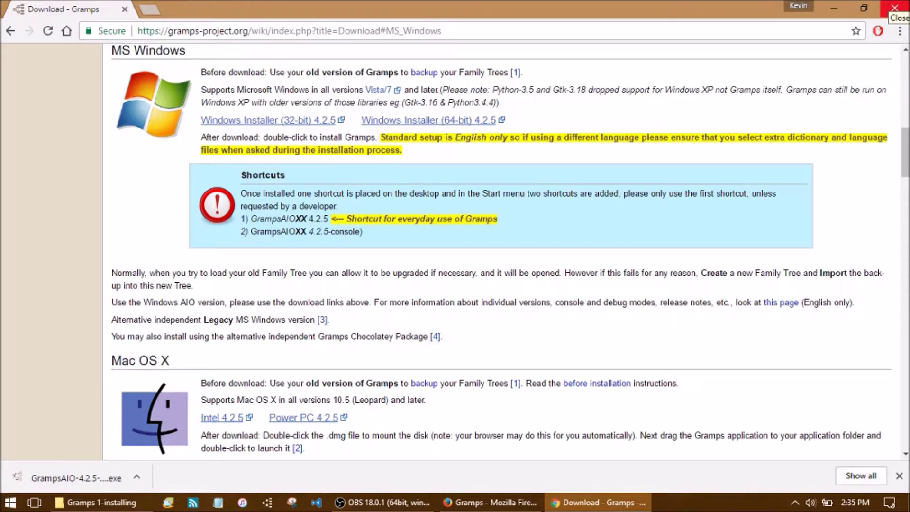
{"action": "left_click", "coordinate": [894, 8]}
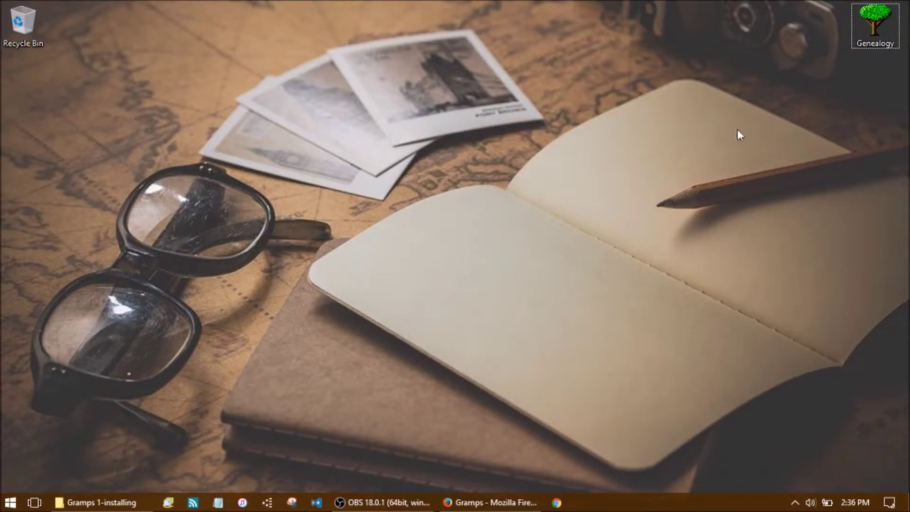
{"action": "left_click", "coordinate": [457, 502]}
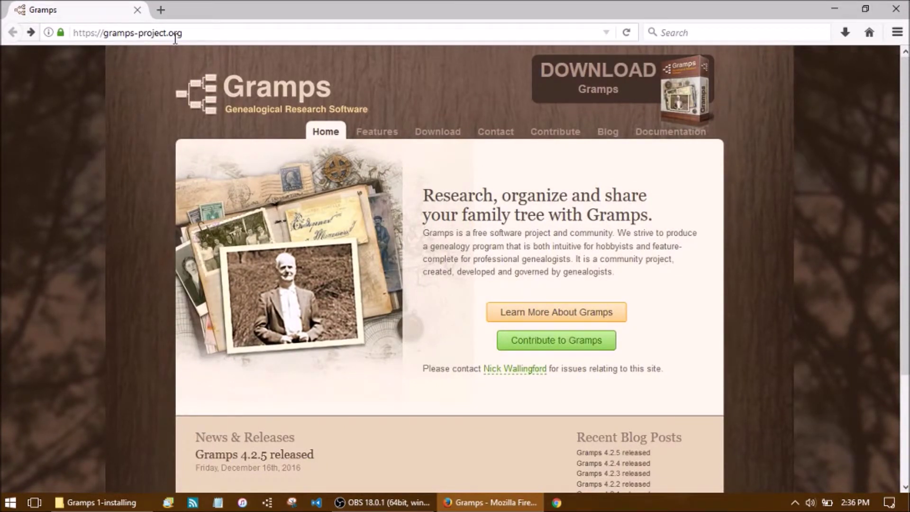
In Firefox, open the Gramps Download page, scroll to MS Windows, and bring up the 64-bit link's options.
{"action": "left_click", "coordinate": [614, 97]}
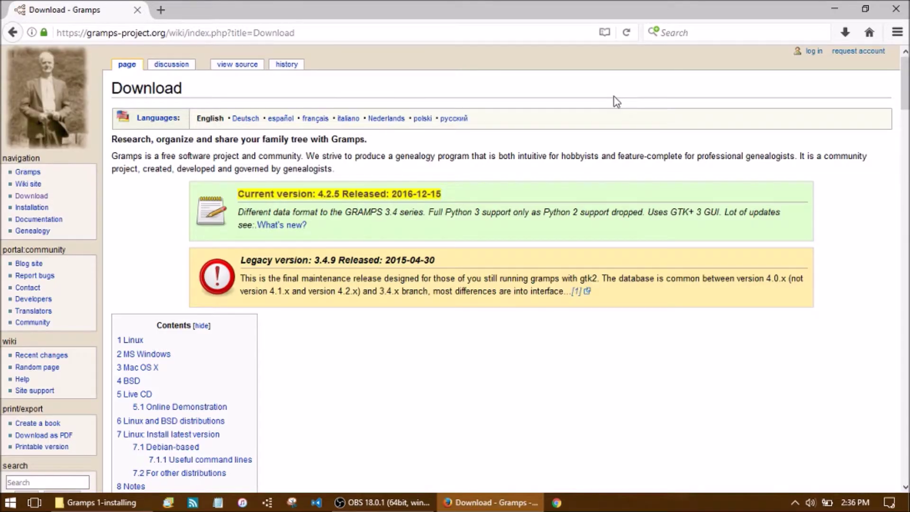
{"action": "scroll", "coordinate": [590, 152], "scroll_direction": "down", "scroll_amount": 3}
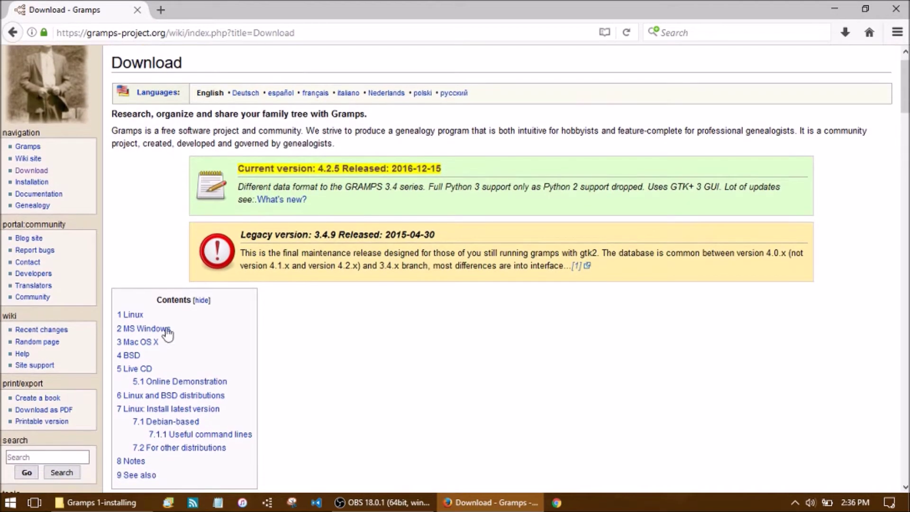
{"action": "scroll", "coordinate": [223, 334], "scroll_direction": "down", "scroll_amount": 10}
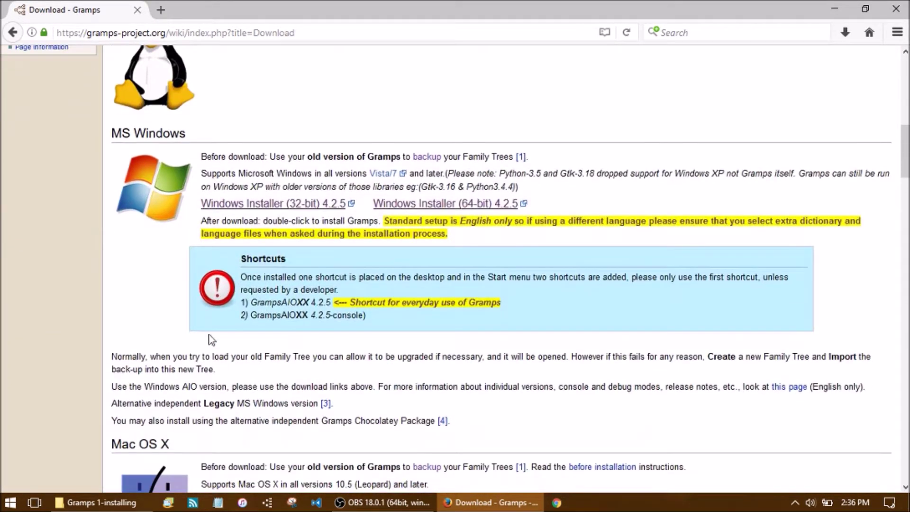
{"action": "scroll", "coordinate": [164, 304], "scroll_direction": "down", "scroll_amount": 1}
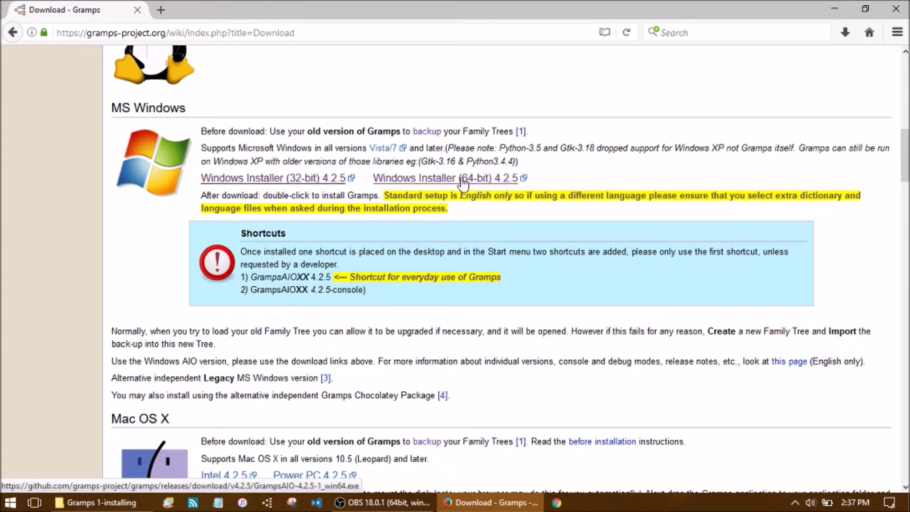
{"action": "right_click", "coordinate": [463, 184]}
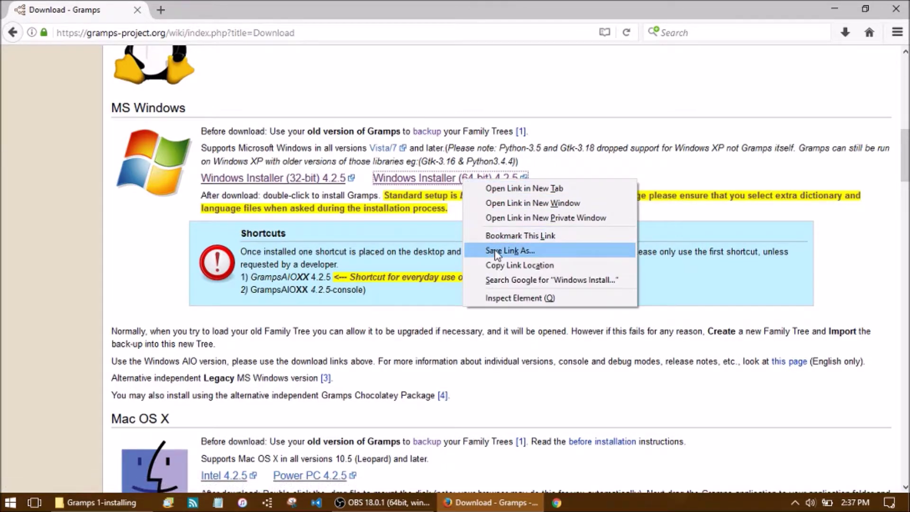
{"action": "left_click", "coordinate": [536, 254]}
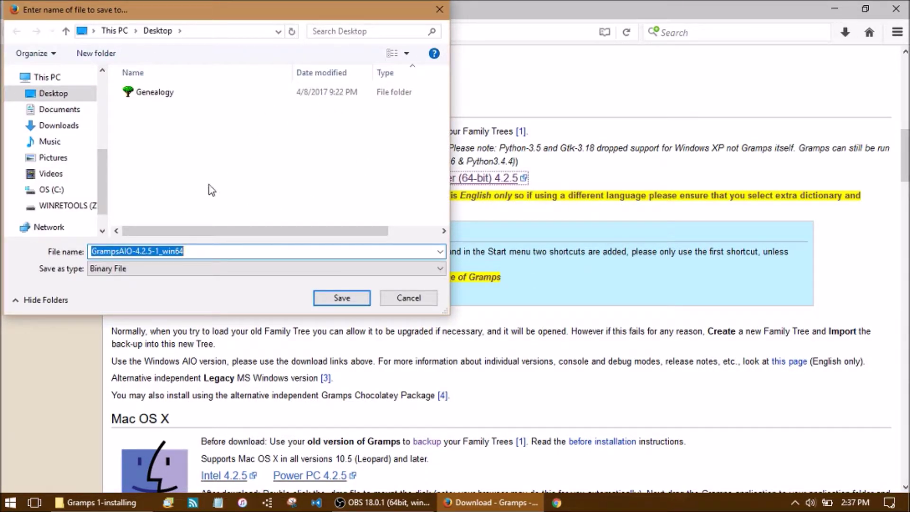
{"action": "left_click", "coordinate": [406, 298]}
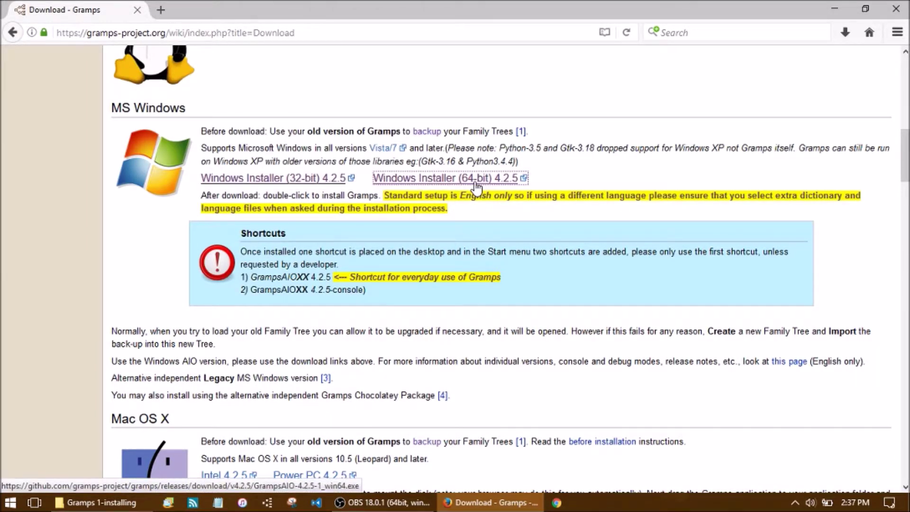
{"action": "left_click", "coordinate": [476, 186]}
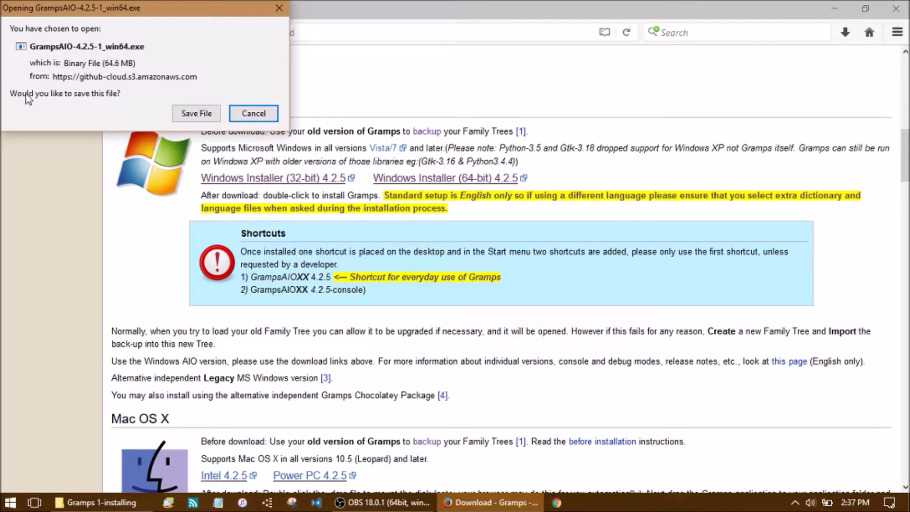
Save GrampsAIO-4.2.5-1_win64.exe, confirm it in the Downloads panel, and close Firefox.
{"action": "left_click", "coordinate": [190, 113]}
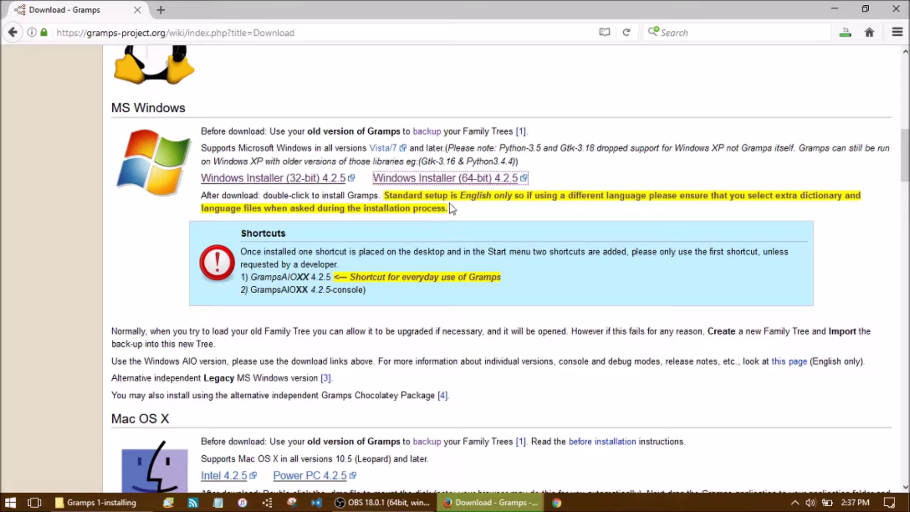
{"action": "left_click", "coordinate": [846, 41]}
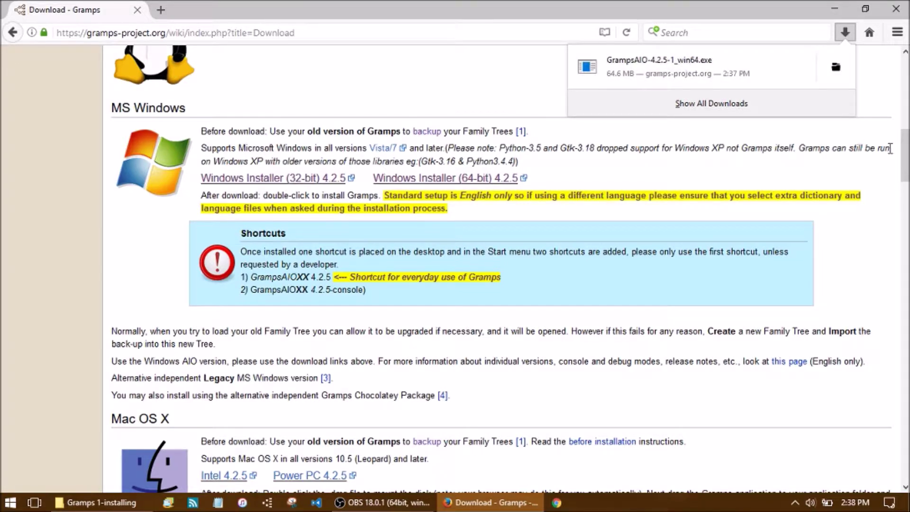
{"action": "left_click", "coordinate": [875, 147]}
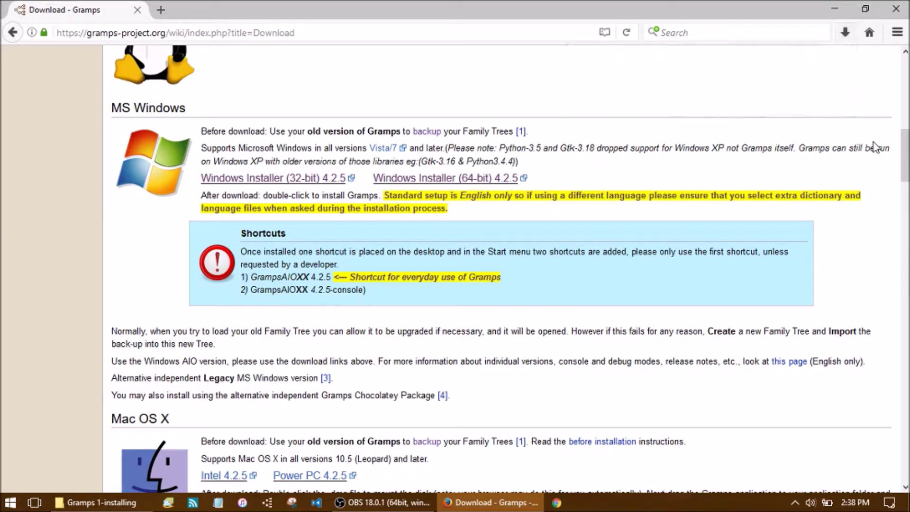
{"action": "left_click", "coordinate": [895, 9]}
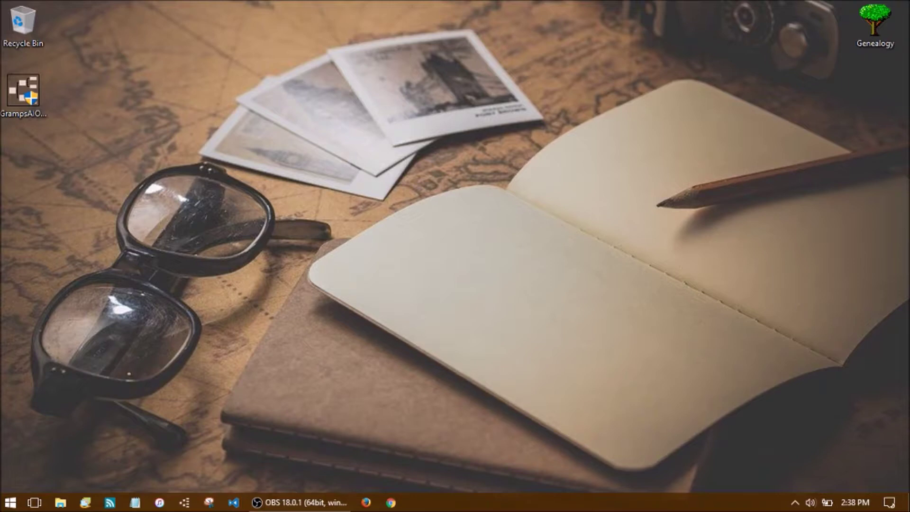
Launch the GrampsAIO-4.2.5-1_win64 installer from the desktop and go past the Welcome page.
{"action": "left_click", "coordinate": [24, 105]}
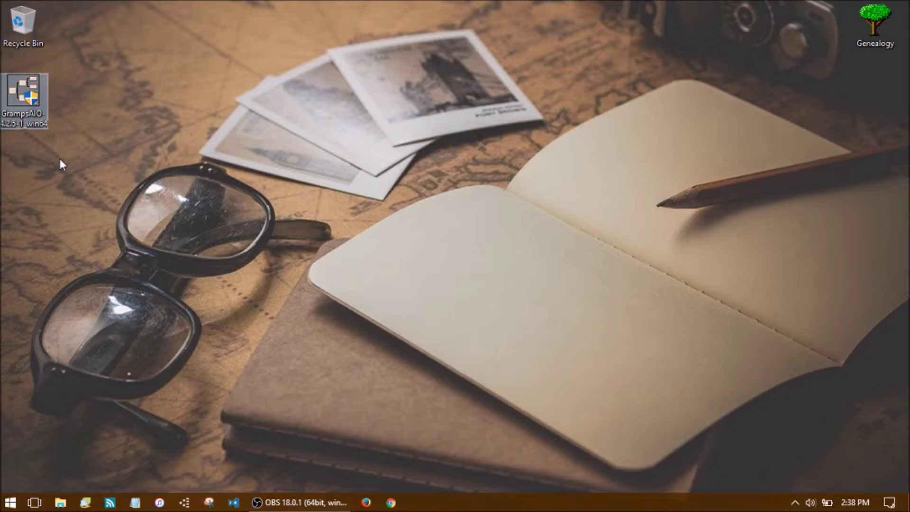
{"action": "left_click", "coordinate": [31, 98]}
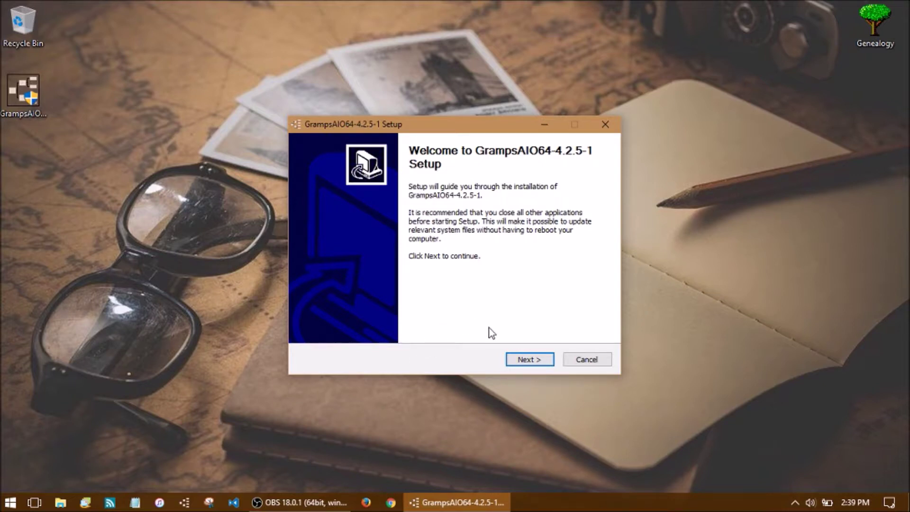
{"action": "left_click", "coordinate": [529, 360]}
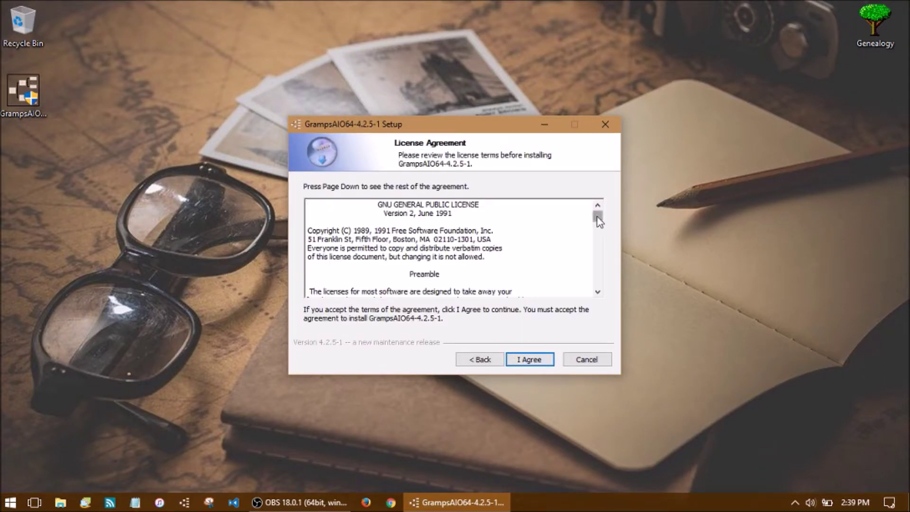
Scroll through the GNU General Public License and accept it with I Agree.
{"action": "left_click_drag", "start_coordinate": [597, 215], "coordinate": [598, 285]}
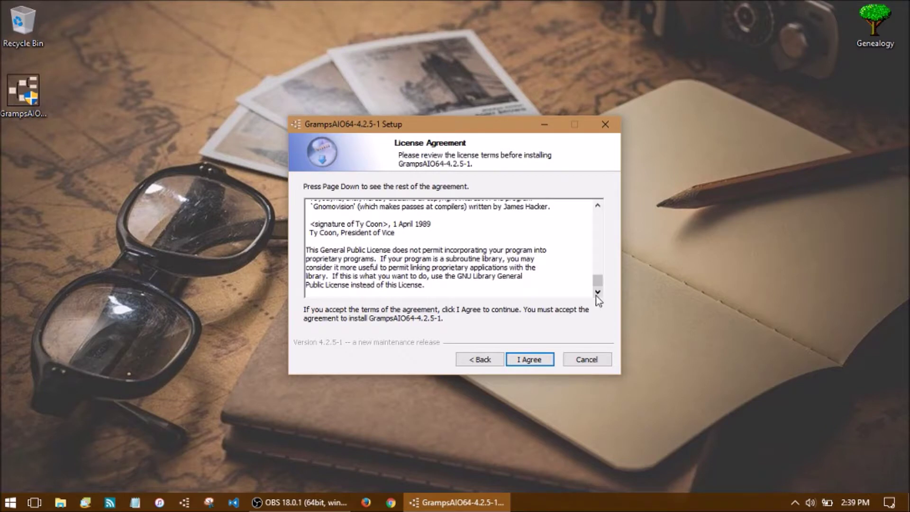
{"action": "left_click", "coordinate": [529, 360]}
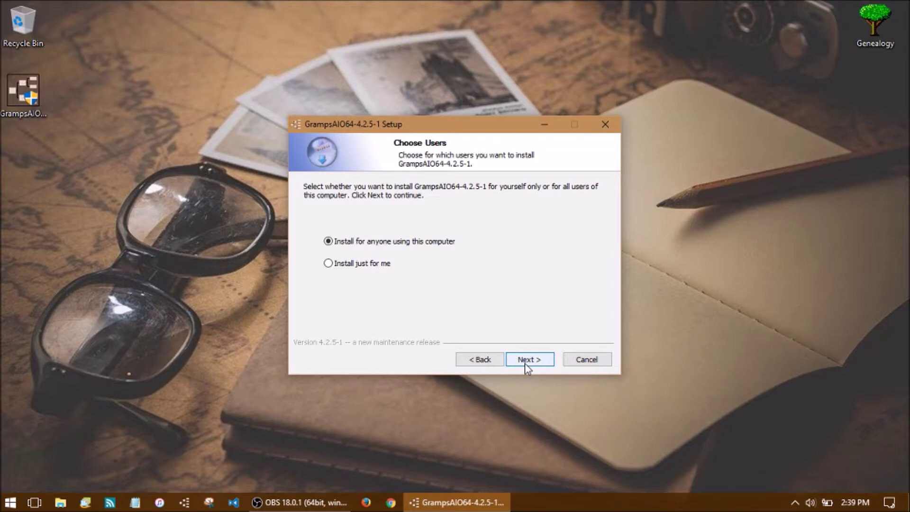
Keep 'Install for anyone using this computer' and all components (Gramps, Dictionaries, Translations) selected.
{"action": "left_click", "coordinate": [524, 362]}
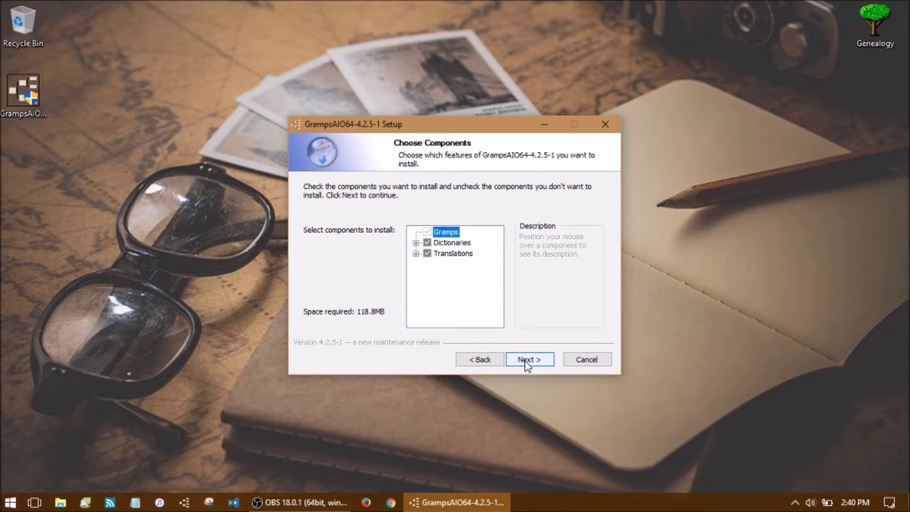
{"action": "left_click", "coordinate": [526, 361]}
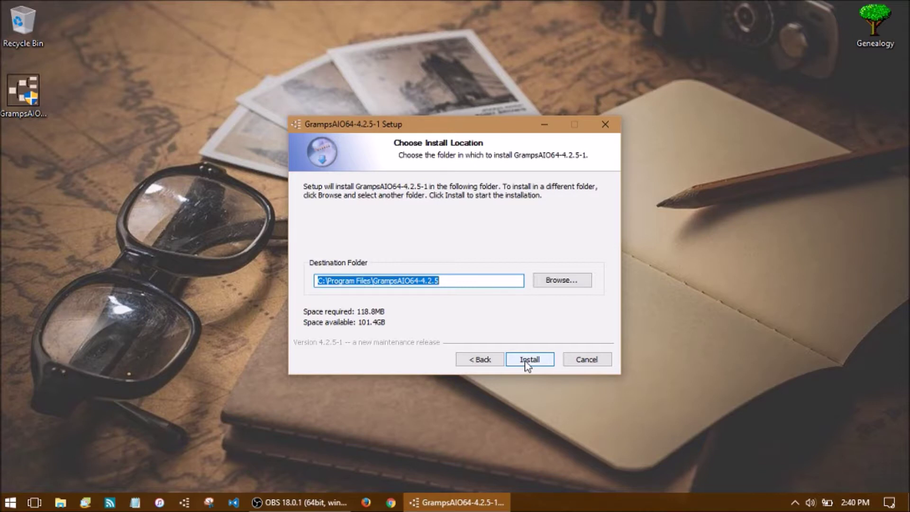
Install into C:\Program Files\GrampsAIO64-4.2.5 and continue to the Completing page.
{"action": "left_click", "coordinate": [525, 362]}
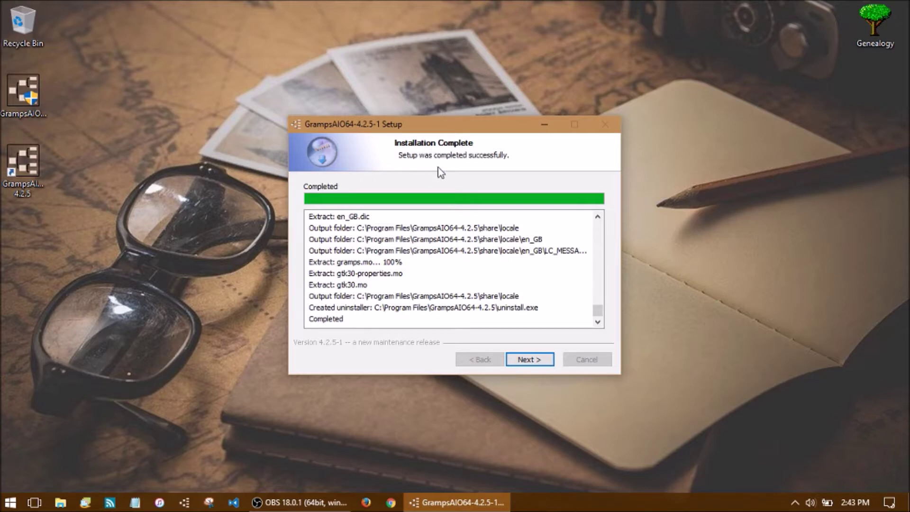
{"action": "left_click", "coordinate": [536, 362]}
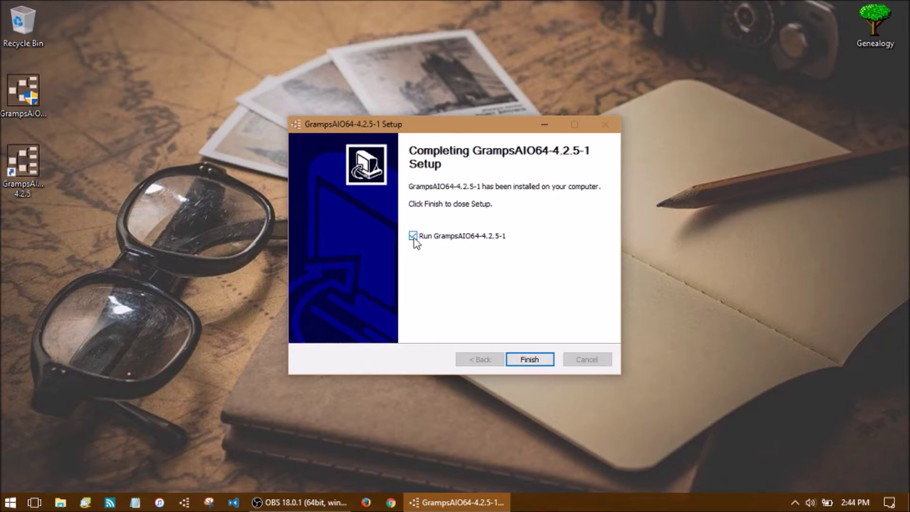
Finish the setup wizard with 'Run GrampsAIO64-4.2.5-1' unchecked, then select the new Gramps shortcut.
{"action": "left_click", "coordinate": [414, 236]}
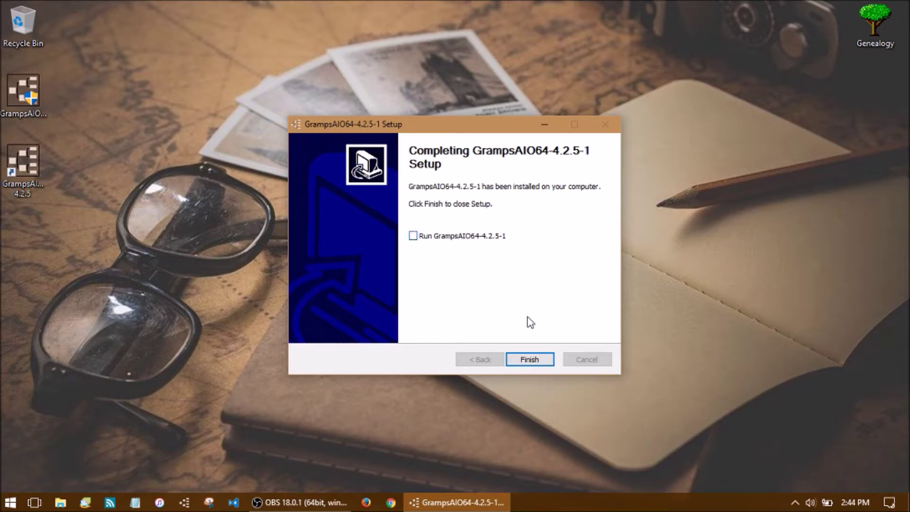
{"action": "left_click", "coordinate": [529, 360]}
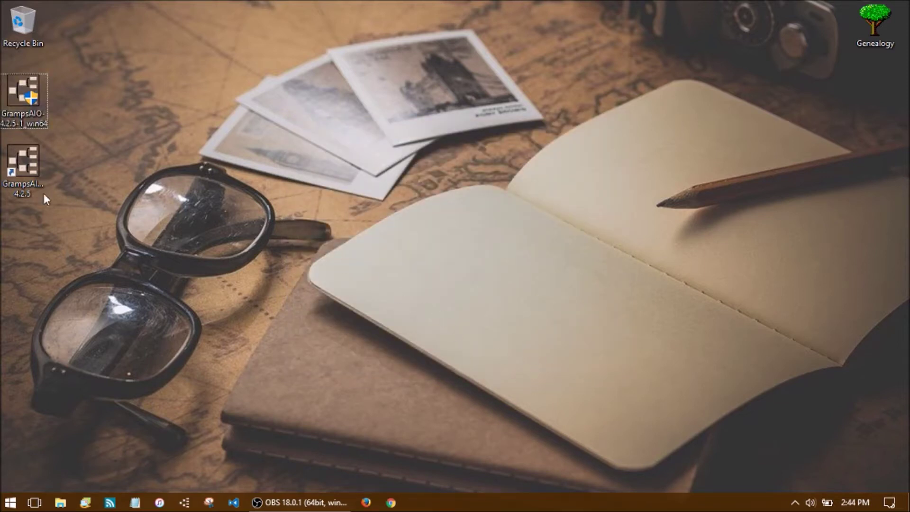
{"action": "left_click", "coordinate": [27, 192]}
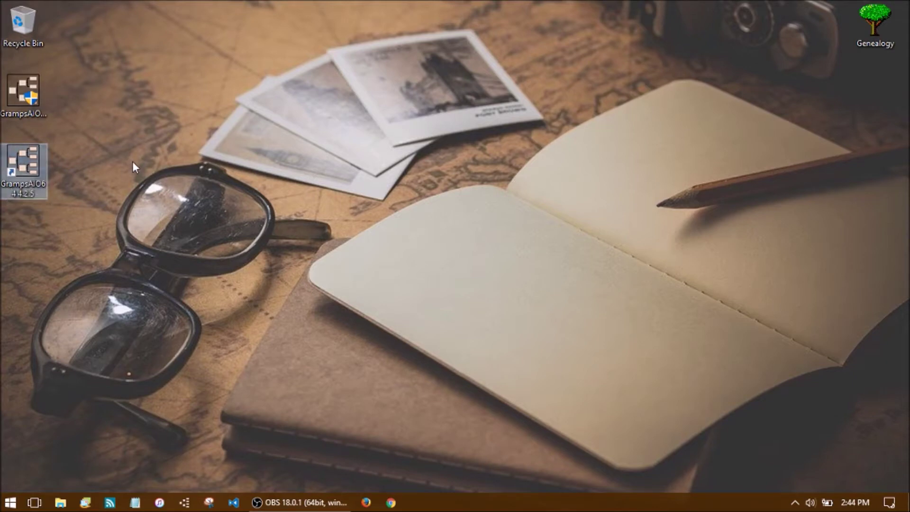
Move the GrampsAIO-4.2.5-1_win64 installer file from the desktop into the Recycle Bin.
{"action": "left_click", "coordinate": [108, 192]}
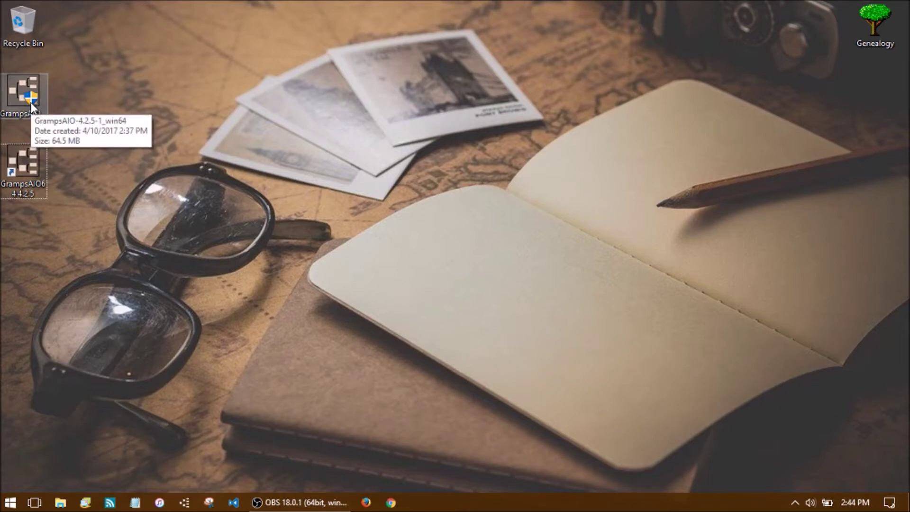
{"action": "left_click_drag", "start_coordinate": [15, 89], "coordinate": [24, 19]}
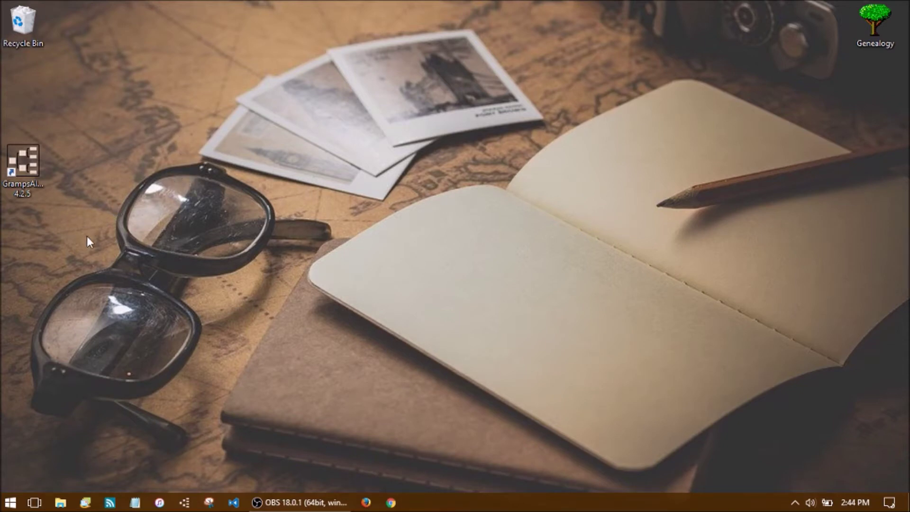
Put a GrampsAIO64 4.2.5 shortcut from the Start menu's G folder on the desktop and launch Gramps.
{"action": "left_click", "coordinate": [11, 502]}
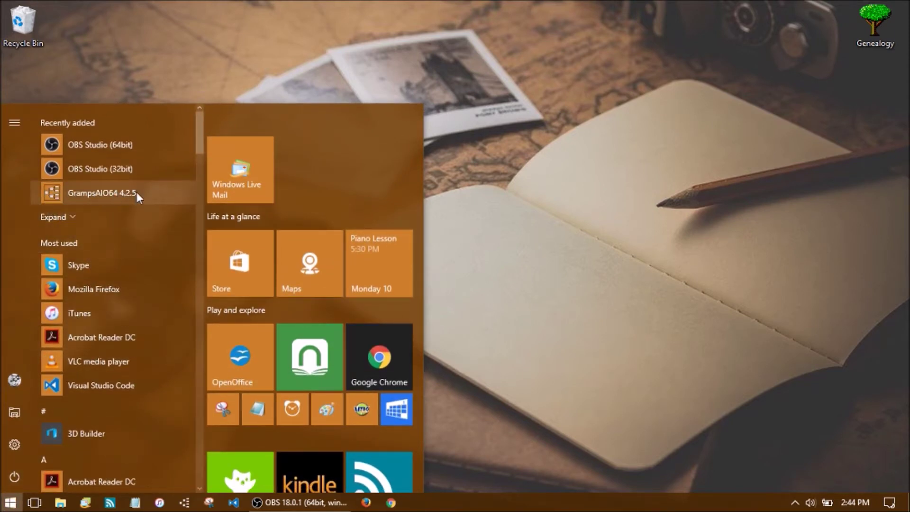
{"action": "scroll", "coordinate": [137, 190], "scroll_direction": "down", "scroll_amount": 10}
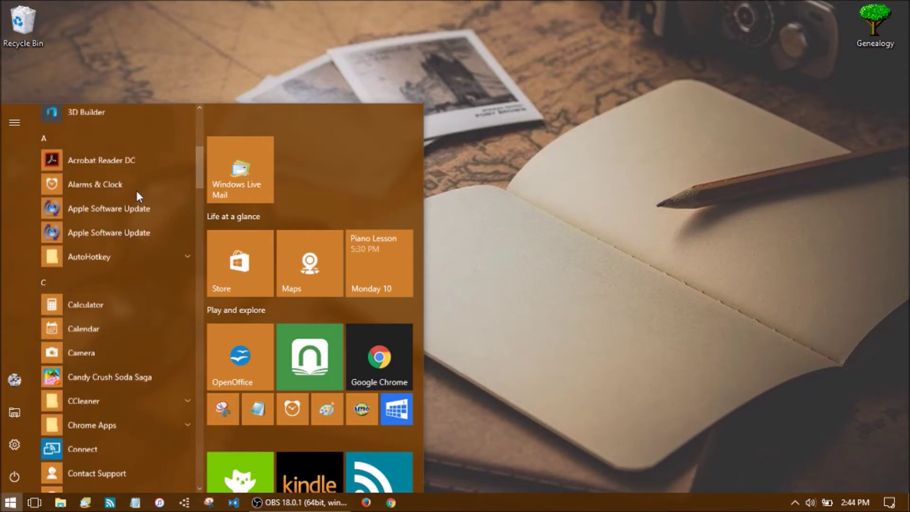
{"action": "scroll", "coordinate": [137, 190], "scroll_direction": "down", "scroll_amount": 8}
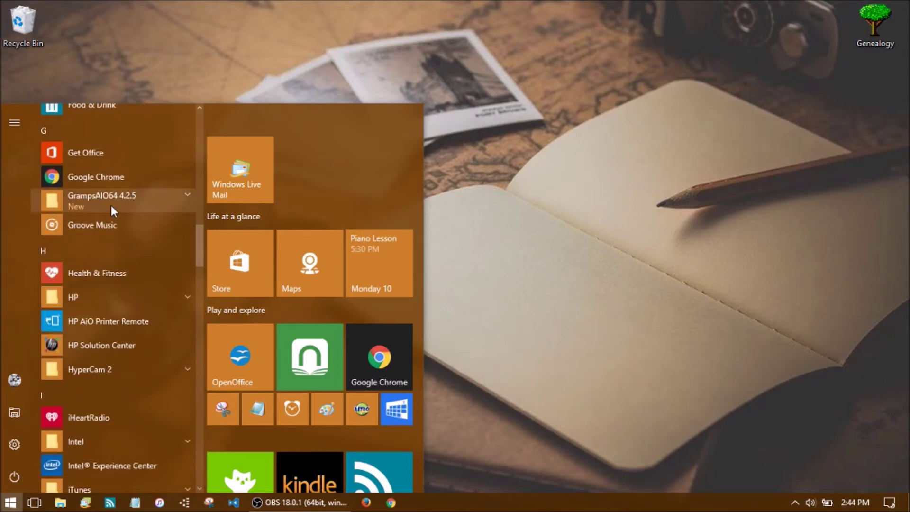
{"action": "left_click", "coordinate": [79, 200]}
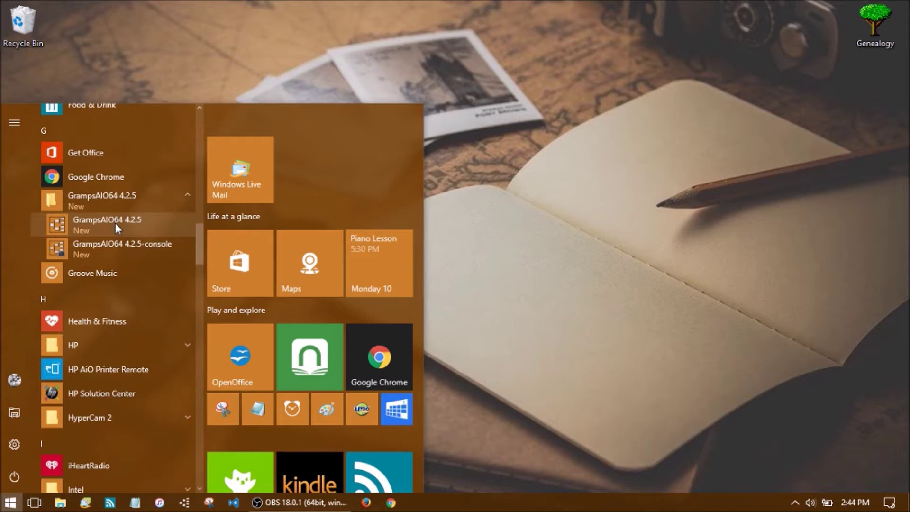
{"action": "left_click_drag", "start_coordinate": [115, 223], "coordinate": [619, 220]}
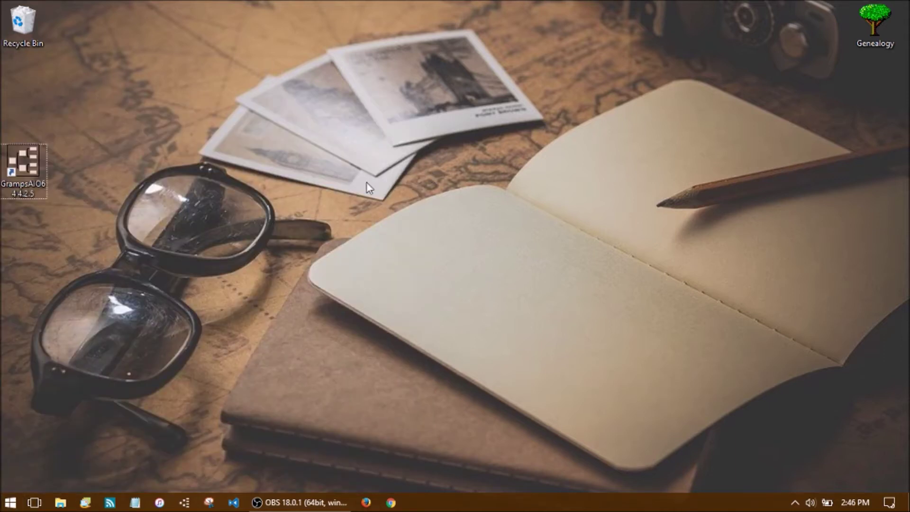
{"action": "double_click", "coordinate": [28, 164]}
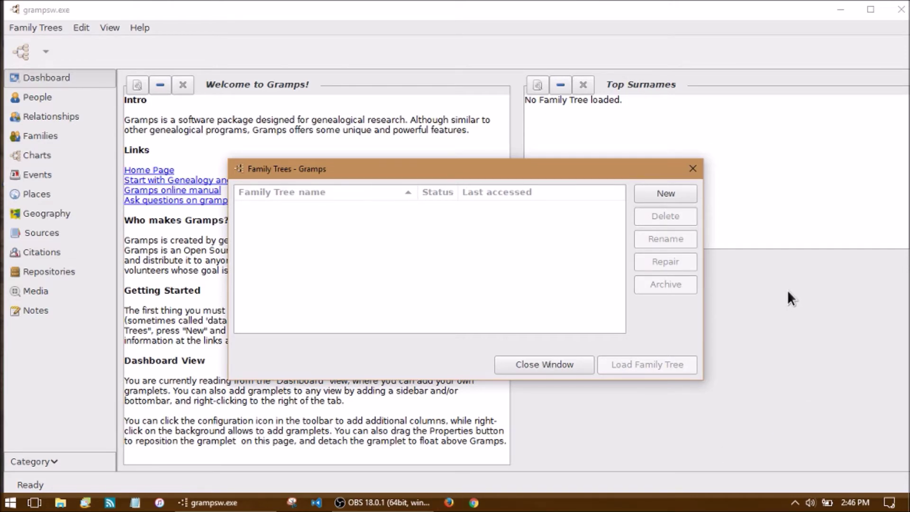
{"action": "left_click", "coordinate": [693, 169]}
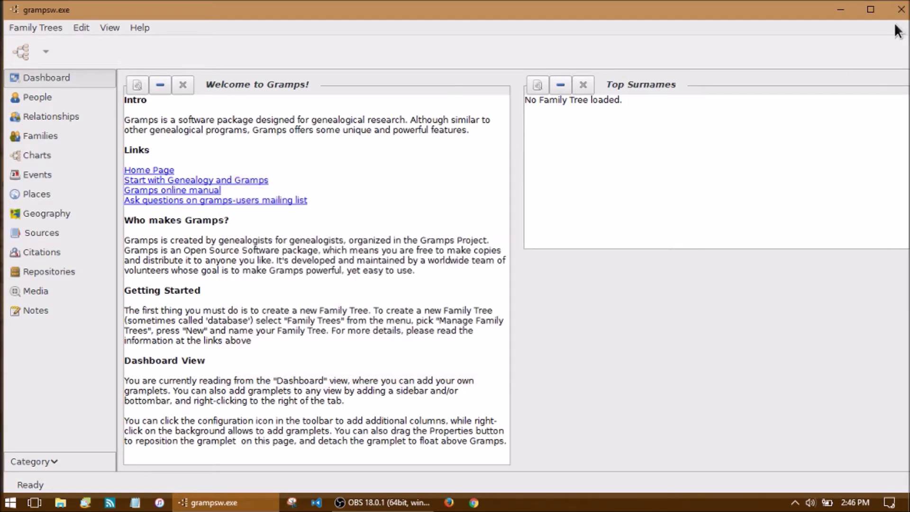
{"action": "left_click", "coordinate": [899, 11]}
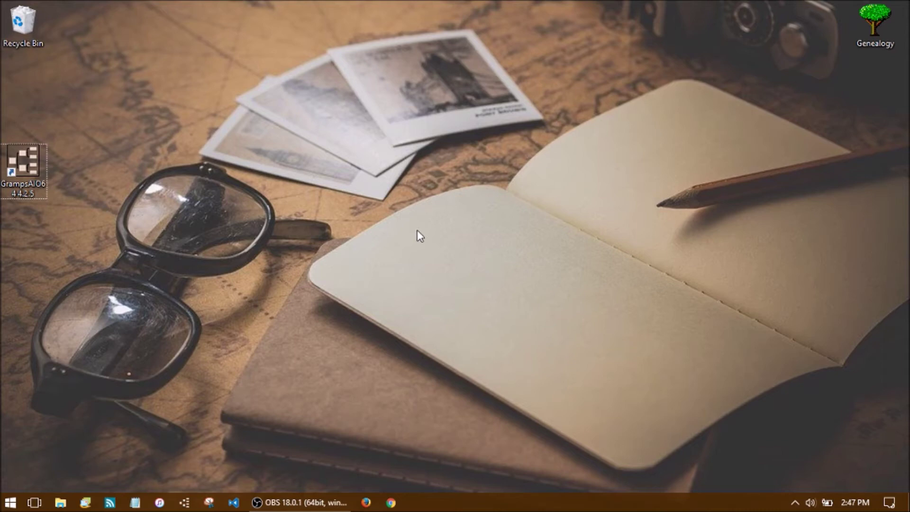
Look at GrampsAIO64's Start menu options without uninstalling, then open Control Panel from the Start button menu.
{"action": "left_click", "coordinate": [8, 505]}
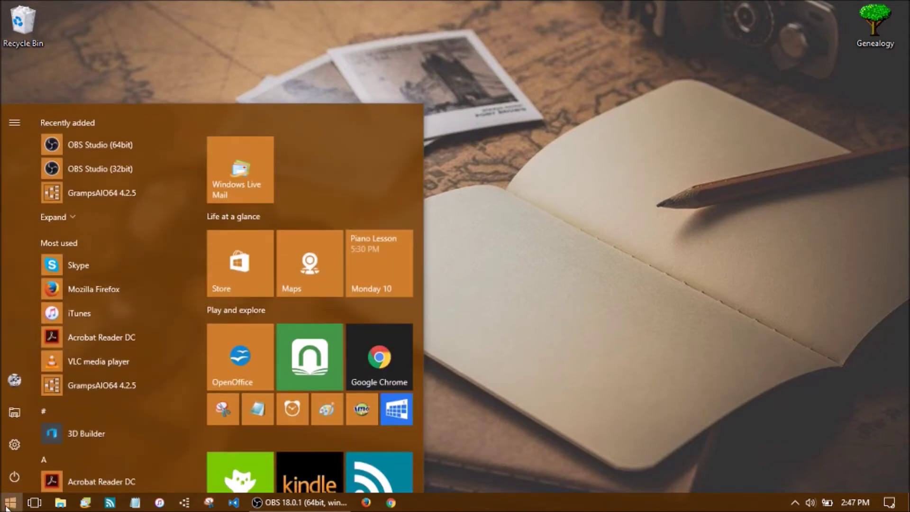
{"action": "right_click", "coordinate": [101, 191]}
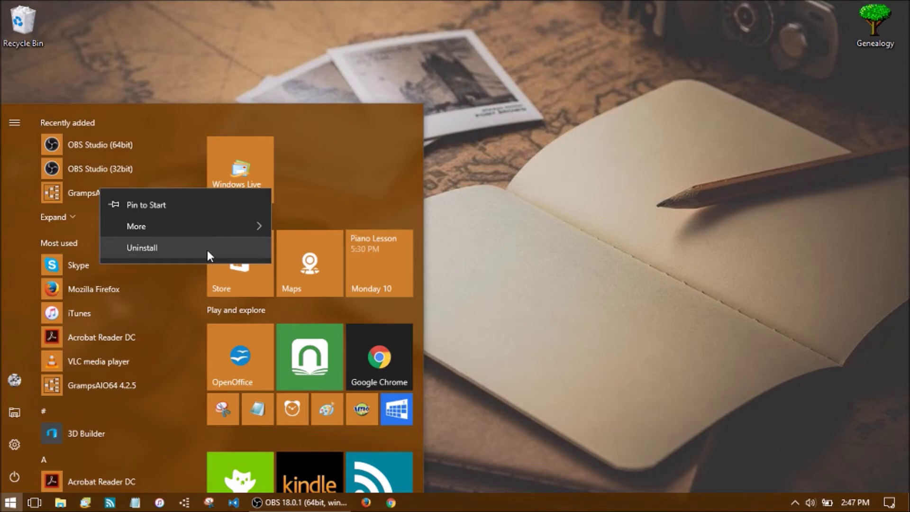
{"action": "left_click", "coordinate": [568, 276]}
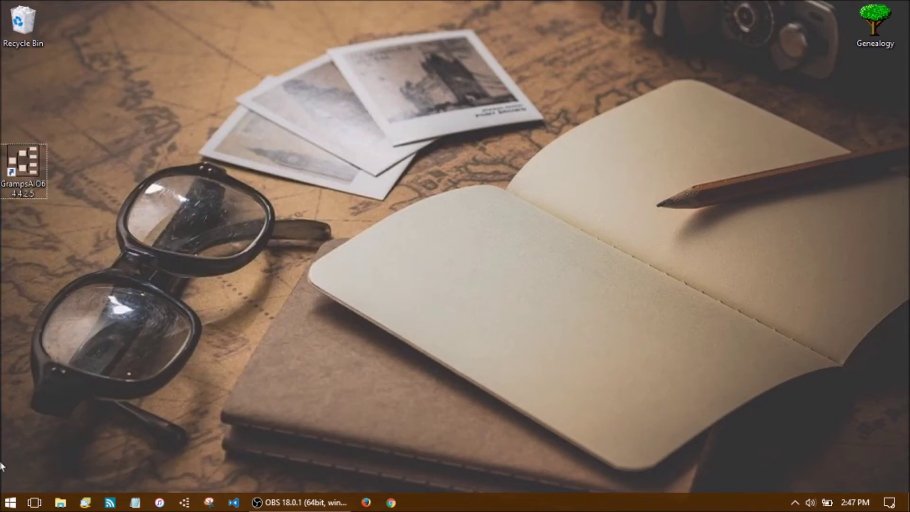
{"action": "right_click", "coordinate": [17, 500]}
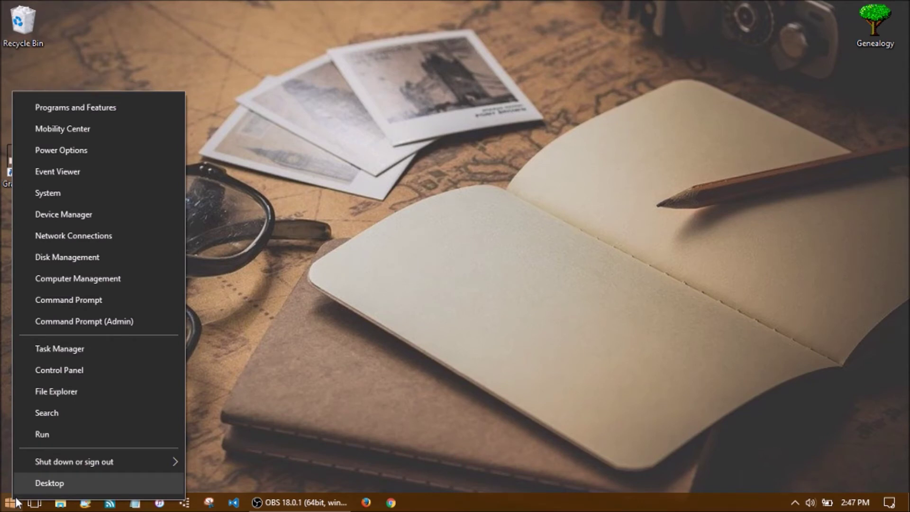
{"action": "left_click", "coordinate": [74, 377]}
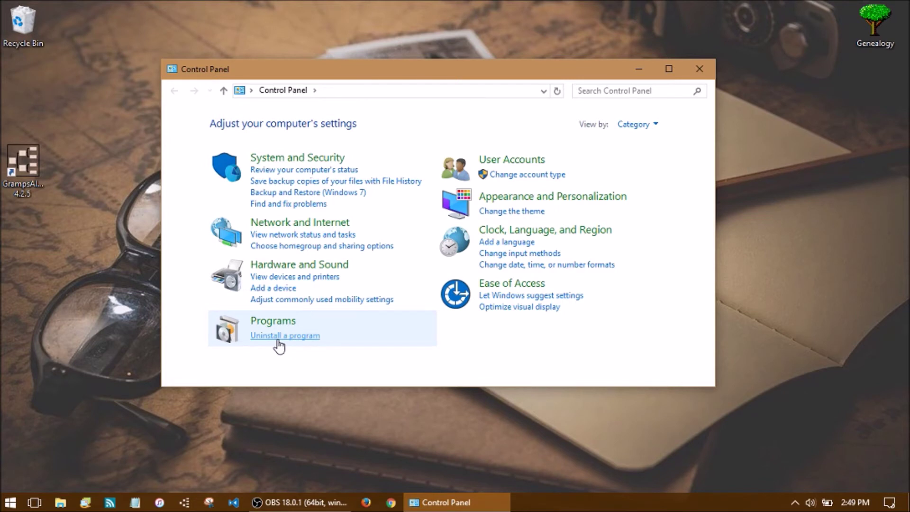
Open Programs and Features and select GrampsAIO64 (The Gramps project, version 4.2.5) in the list.
{"action": "left_click", "coordinate": [278, 338]}
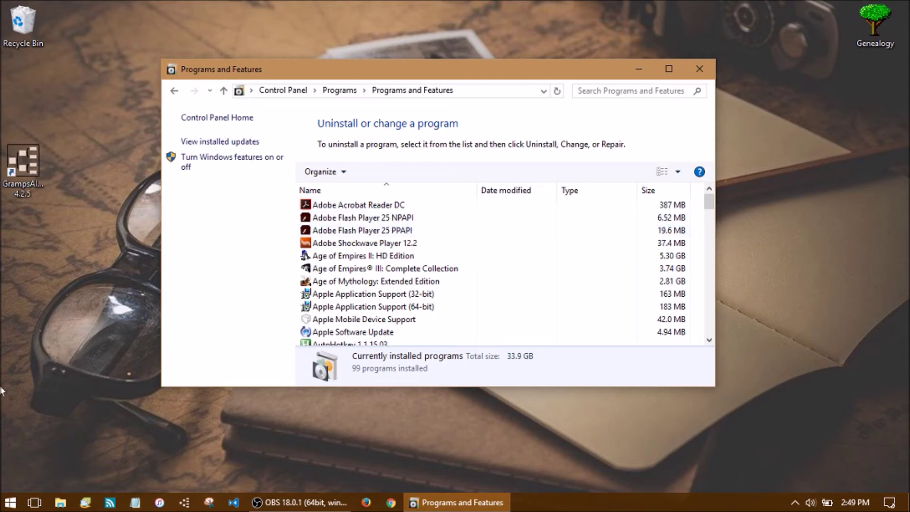
{"action": "left_click", "coordinate": [10, 502]}
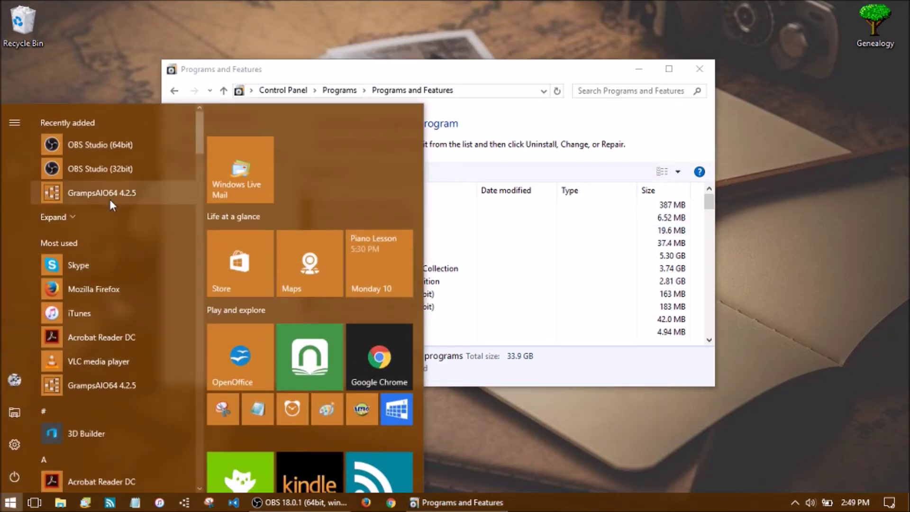
{"action": "right_click", "coordinate": [110, 202]}
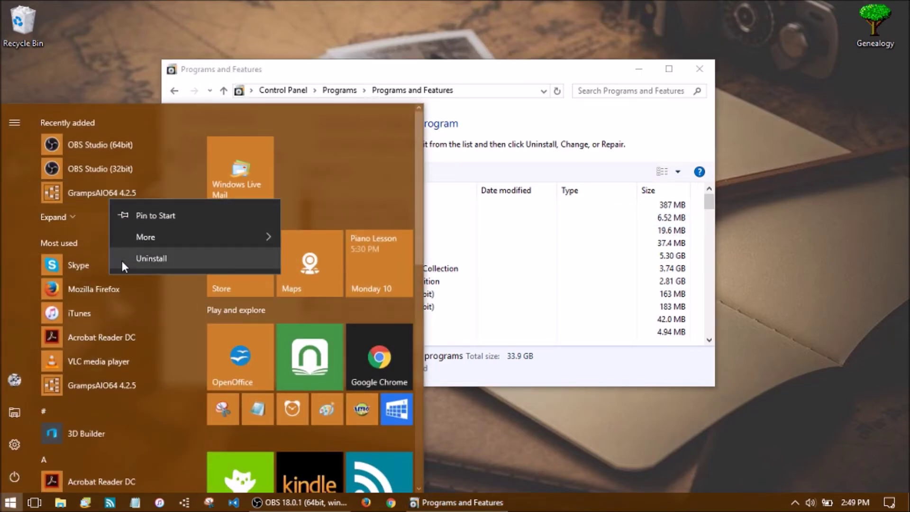
{"action": "left_click", "coordinate": [518, 82]}
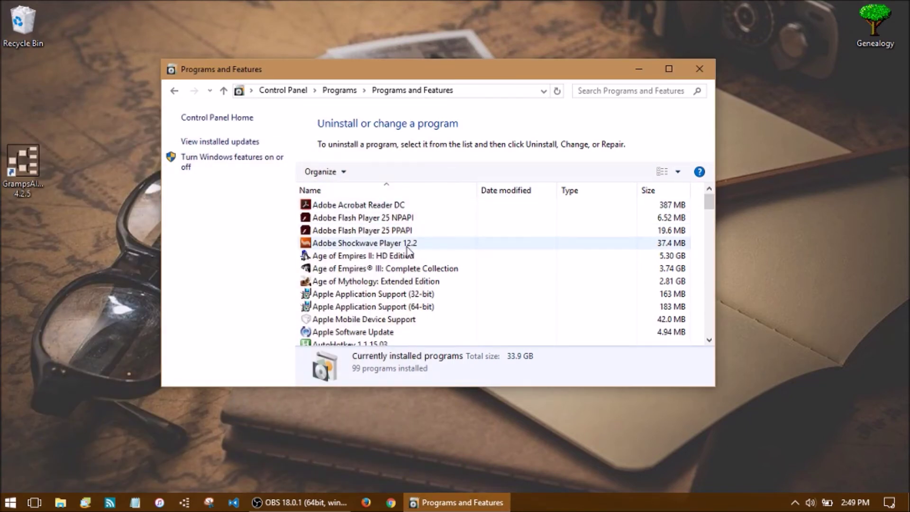
{"action": "scroll", "coordinate": [407, 246], "scroll_direction": "down", "scroll_amount": 4}
{"action": "scroll", "coordinate": [407, 246], "scroll_direction": "down", "scroll_amount": 4}
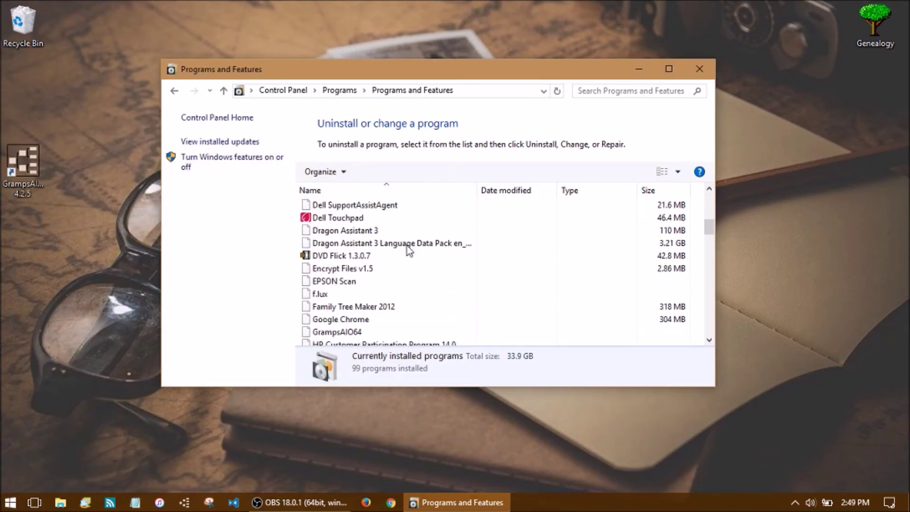
{"action": "left_click", "coordinate": [338, 257]}
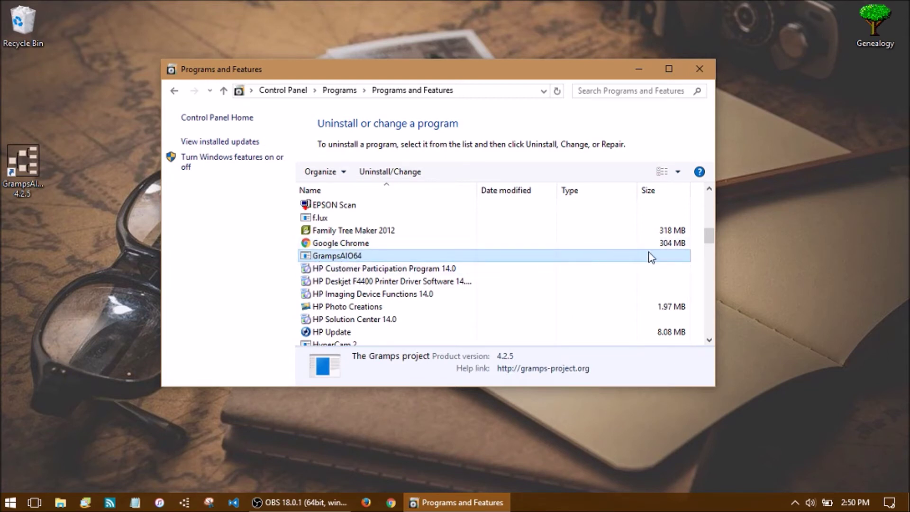
Start uninstalling GrampsAIO64 4.2.5 with Uninstall/Change.
{"action": "left_click", "coordinate": [390, 175]}
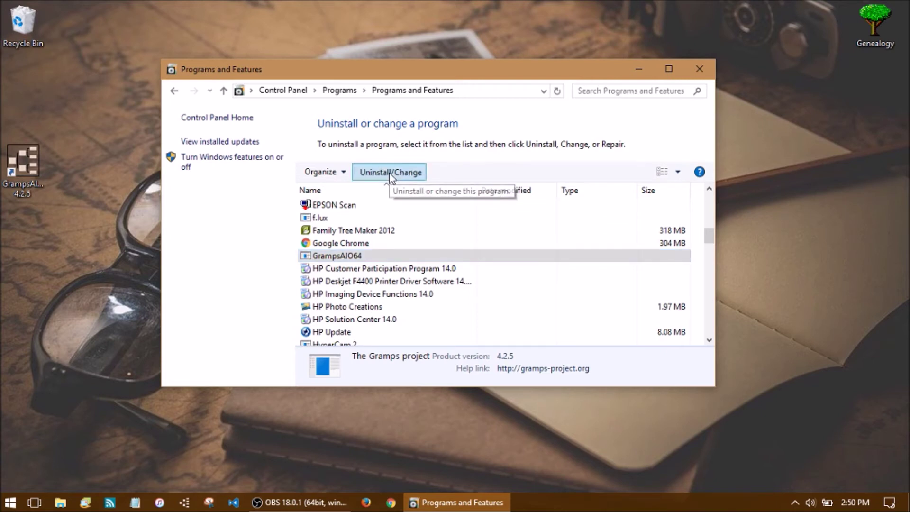